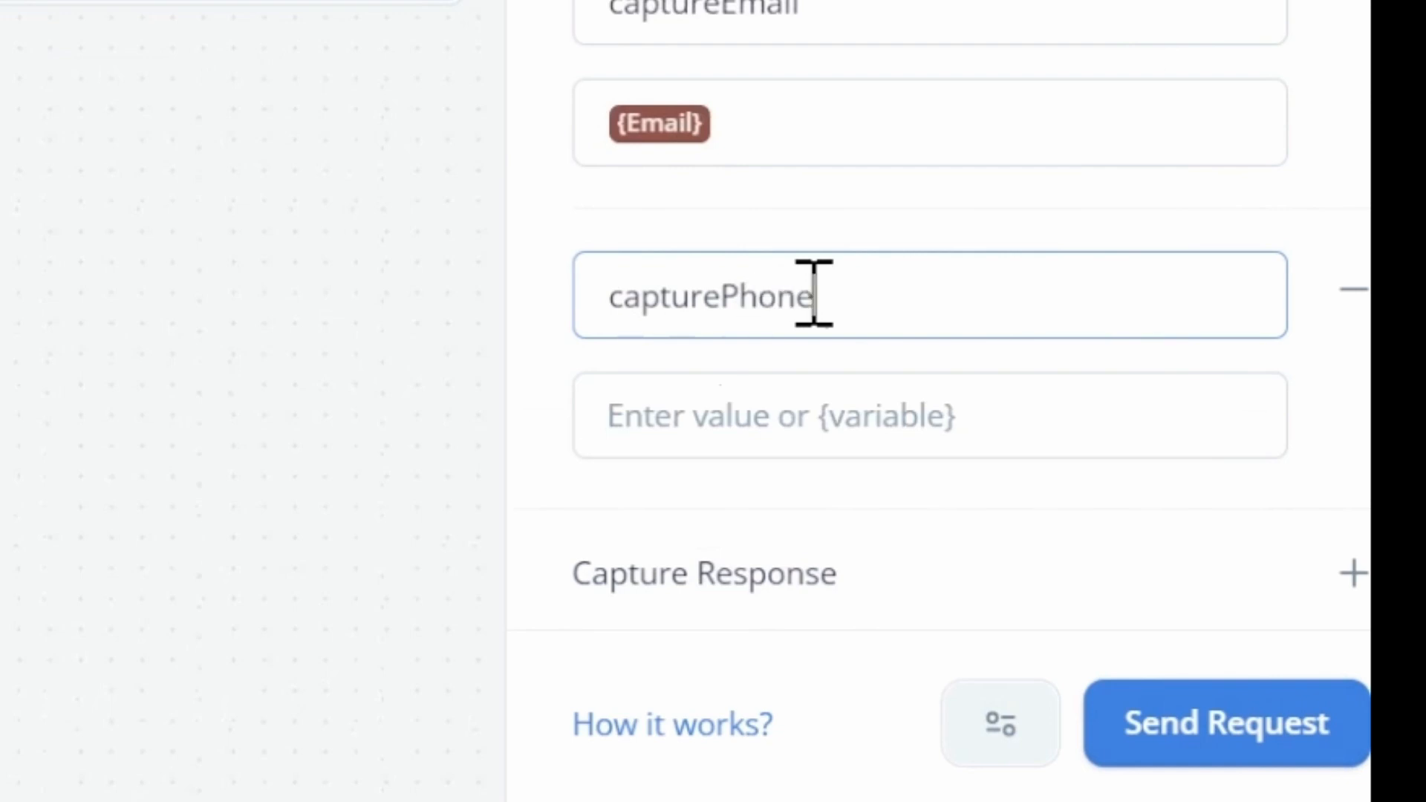
Give the capturePhone key in the API request body the {Phone} variable as its value.
key("Tab")
type("{")
left_click(822, 207)
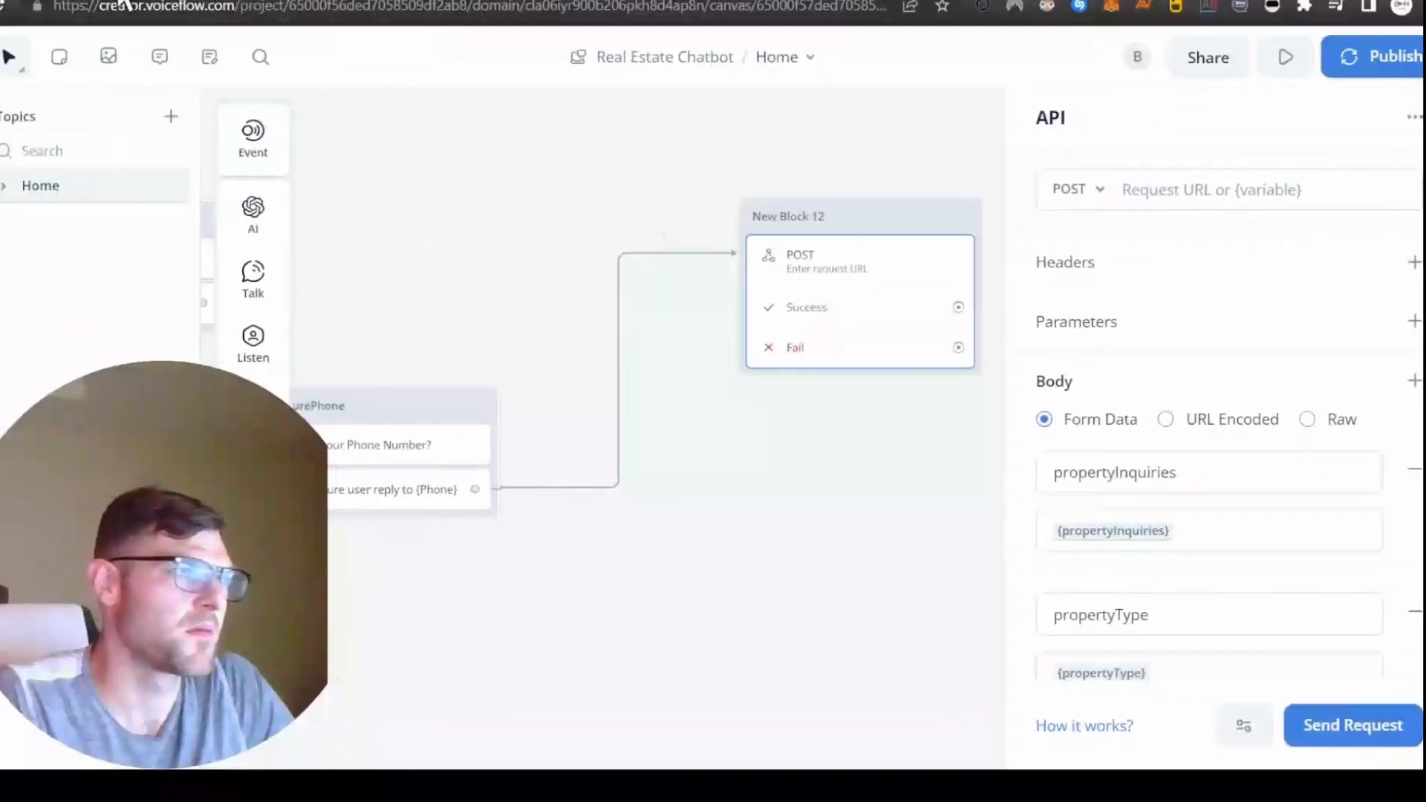
left_click(193, 14)
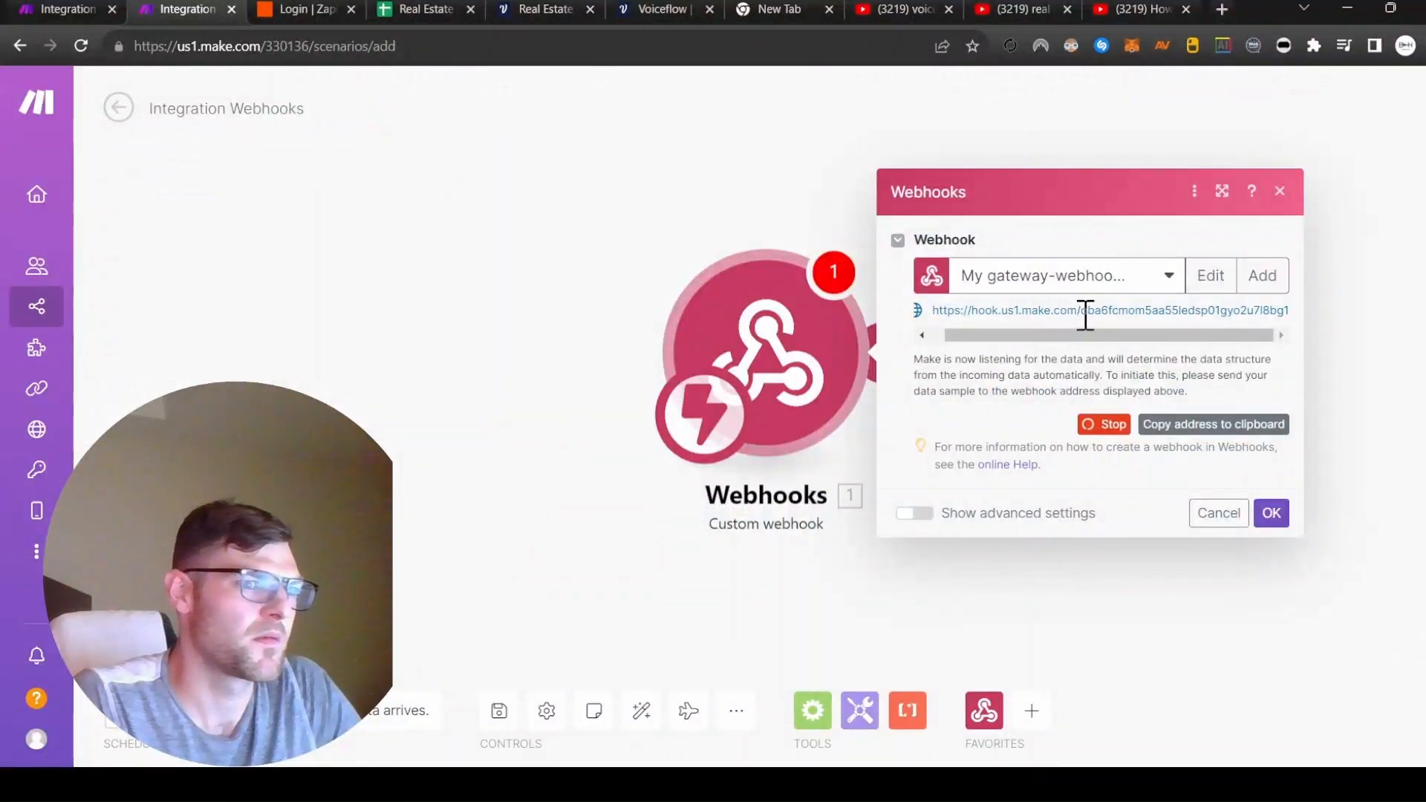
Copy the Make custom webhook's address to the clipboard.
left_click(1193, 437)
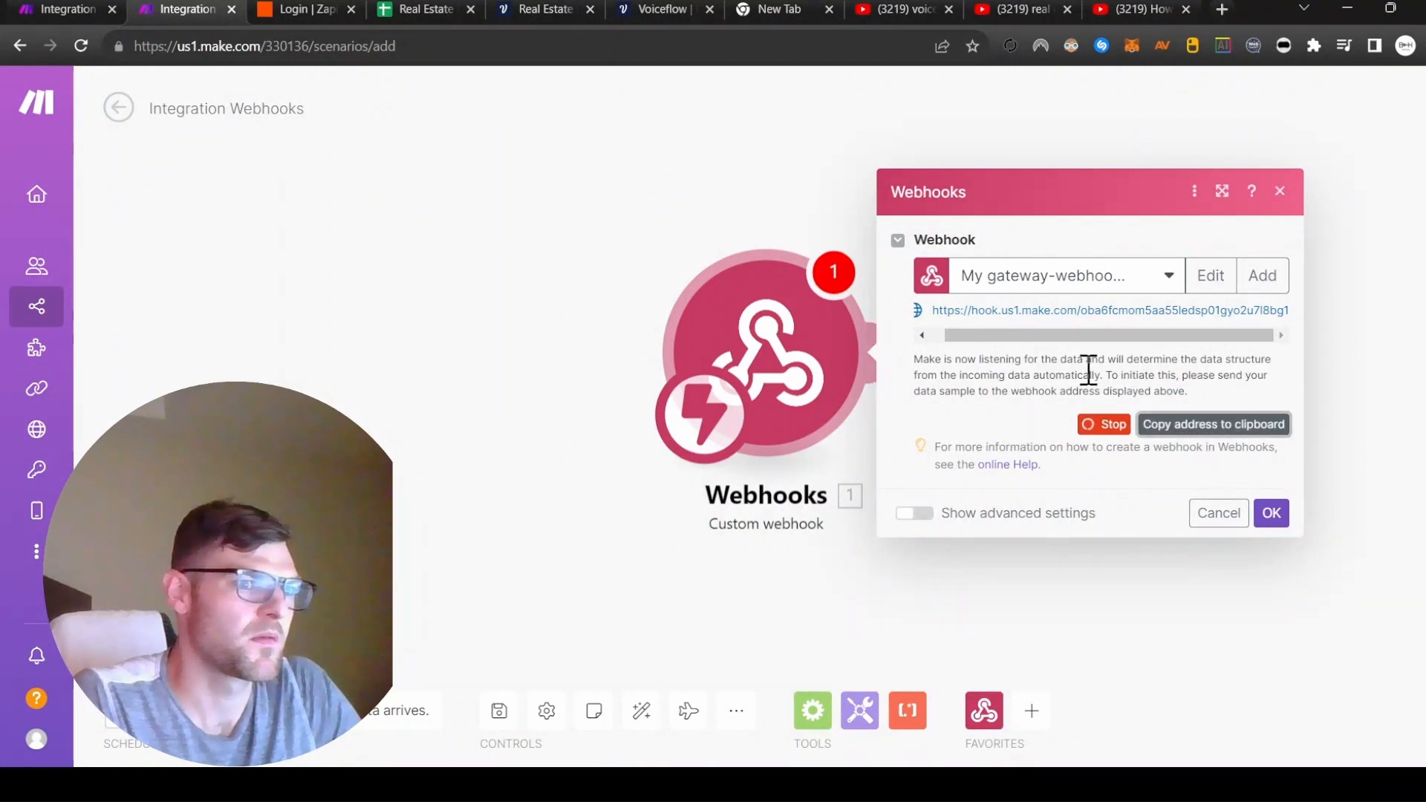
left_click(559, 9)
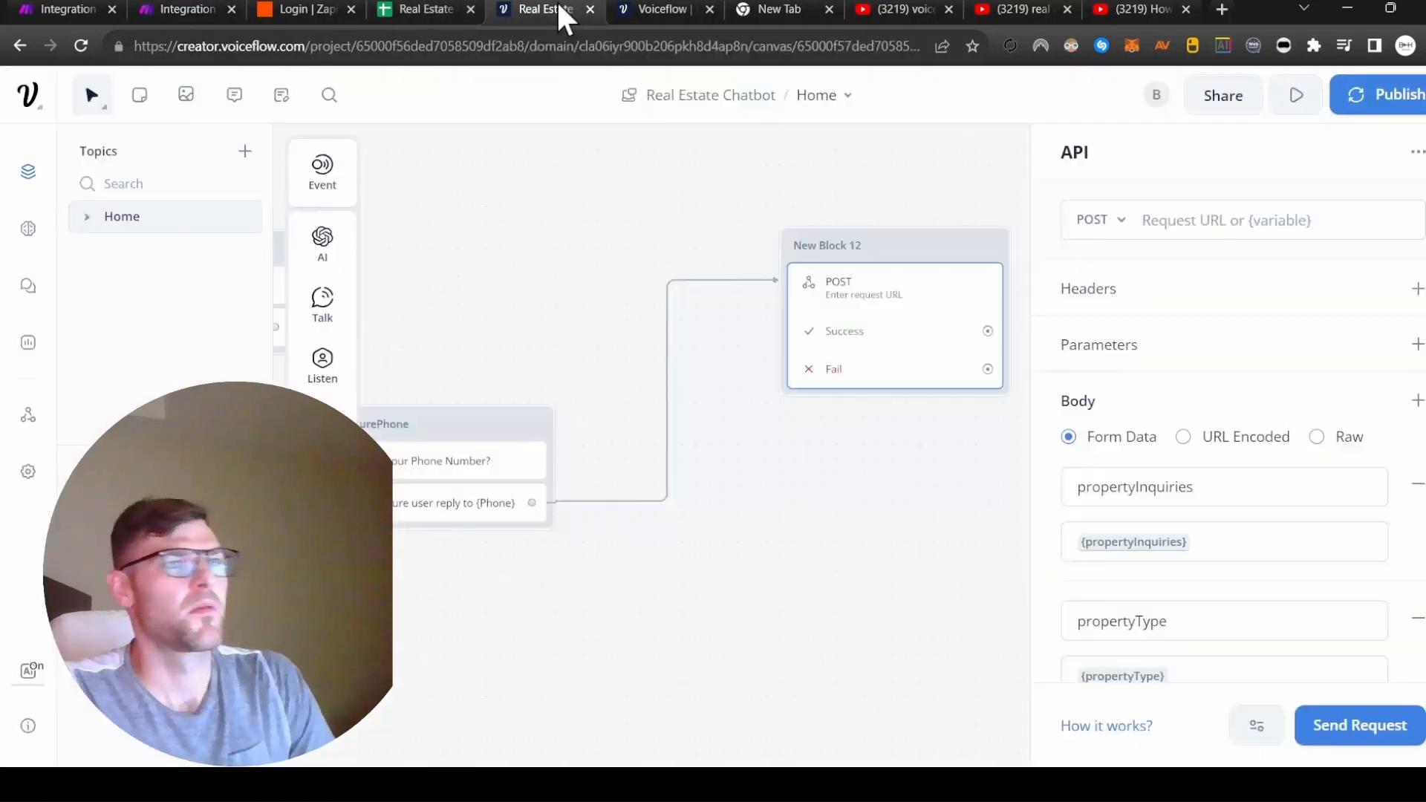
Paste the Make webhook address into the API step's Request URL.
left_click(1196, 231)
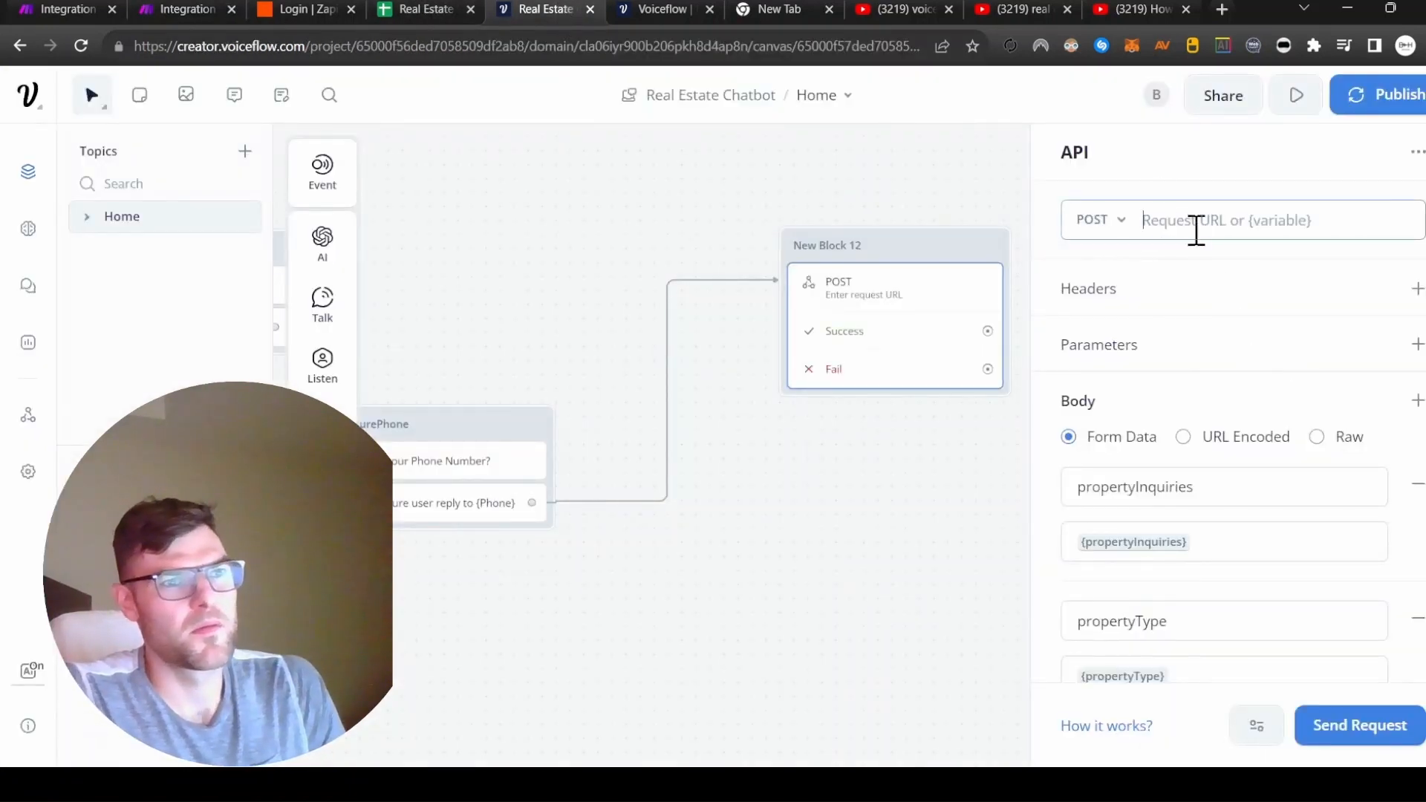
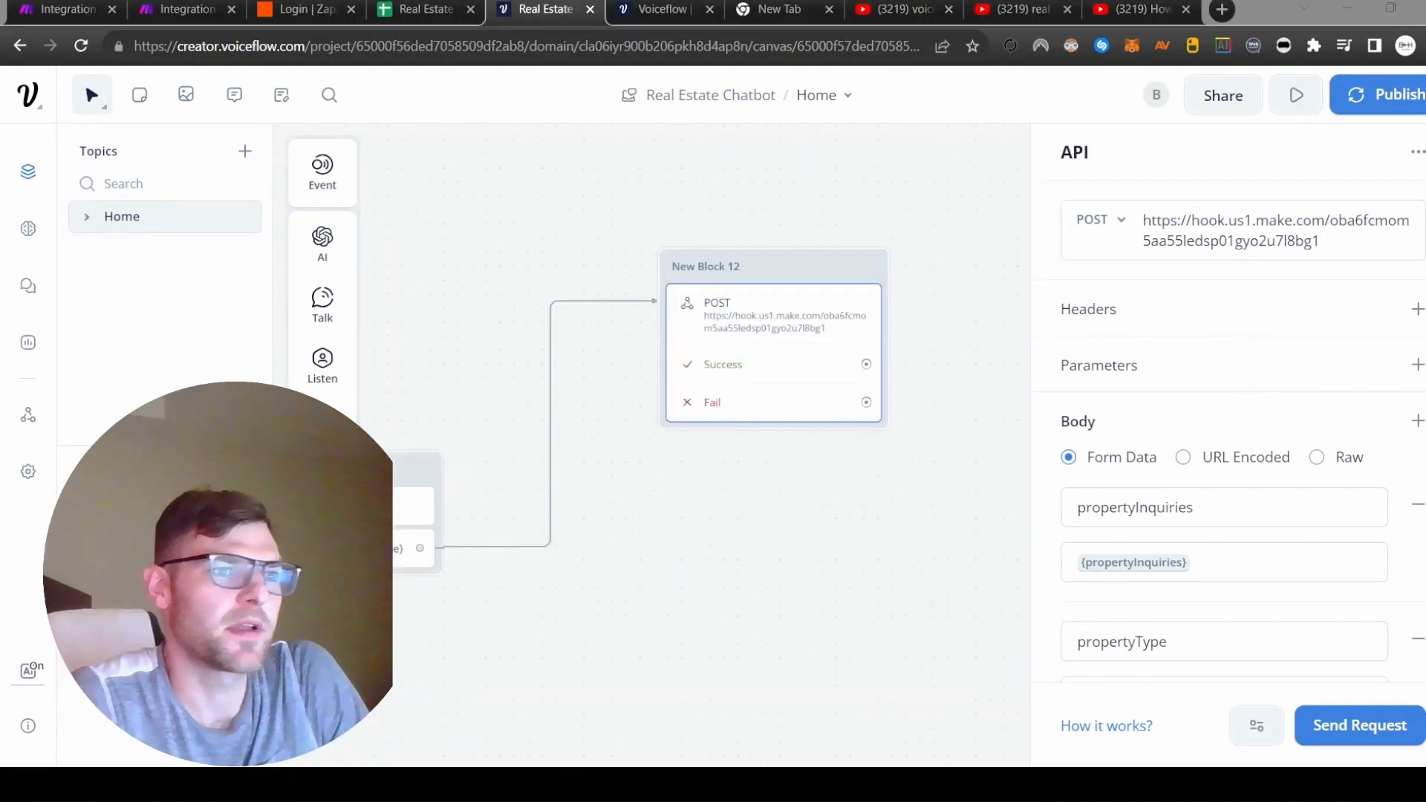
scroll(1255, 410, "down", 10)
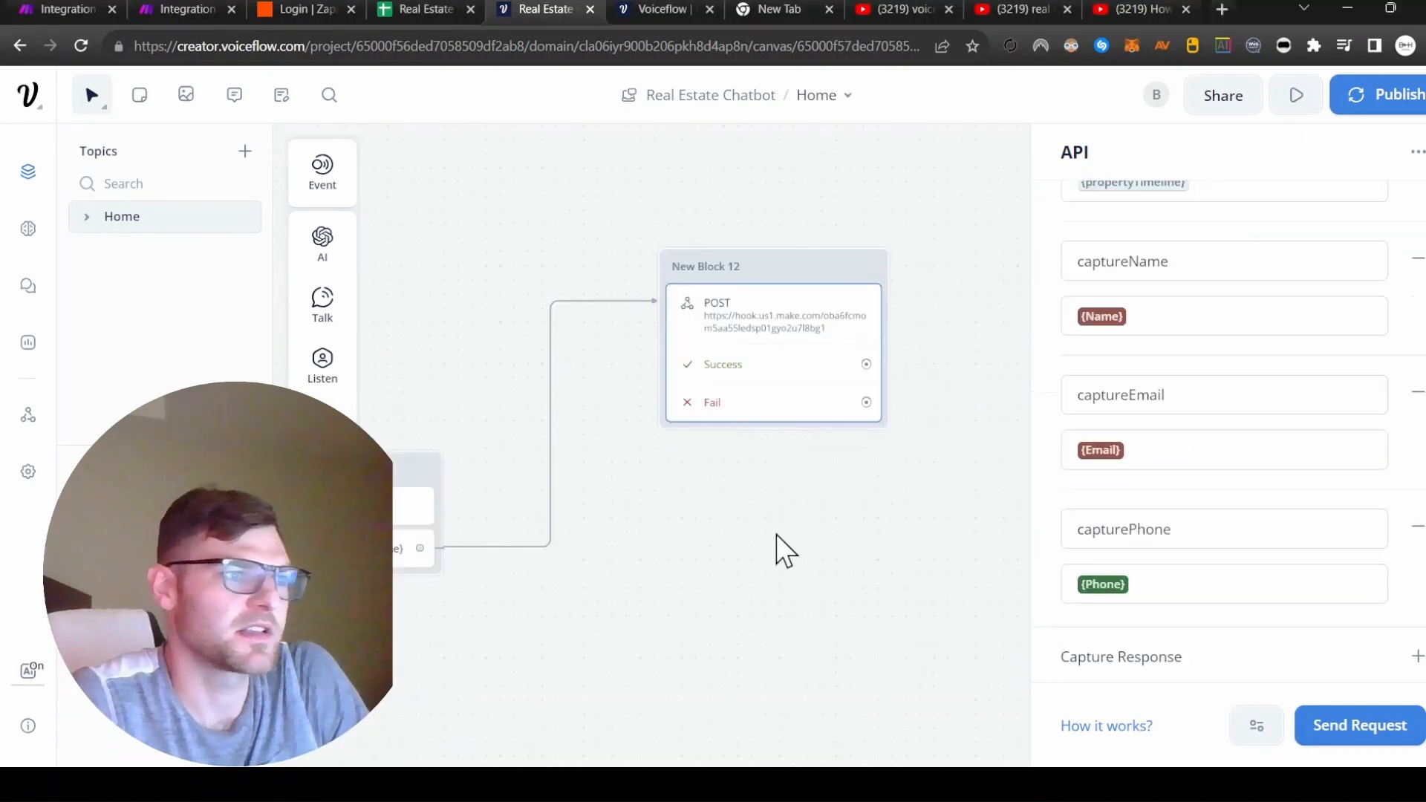
left_click(786, 550)
Route Success to a thank-you text reply linked to the end block, then start publishing.
left_click_drag(884, 363, 1054, 283)
mouse_move(1163, 361)
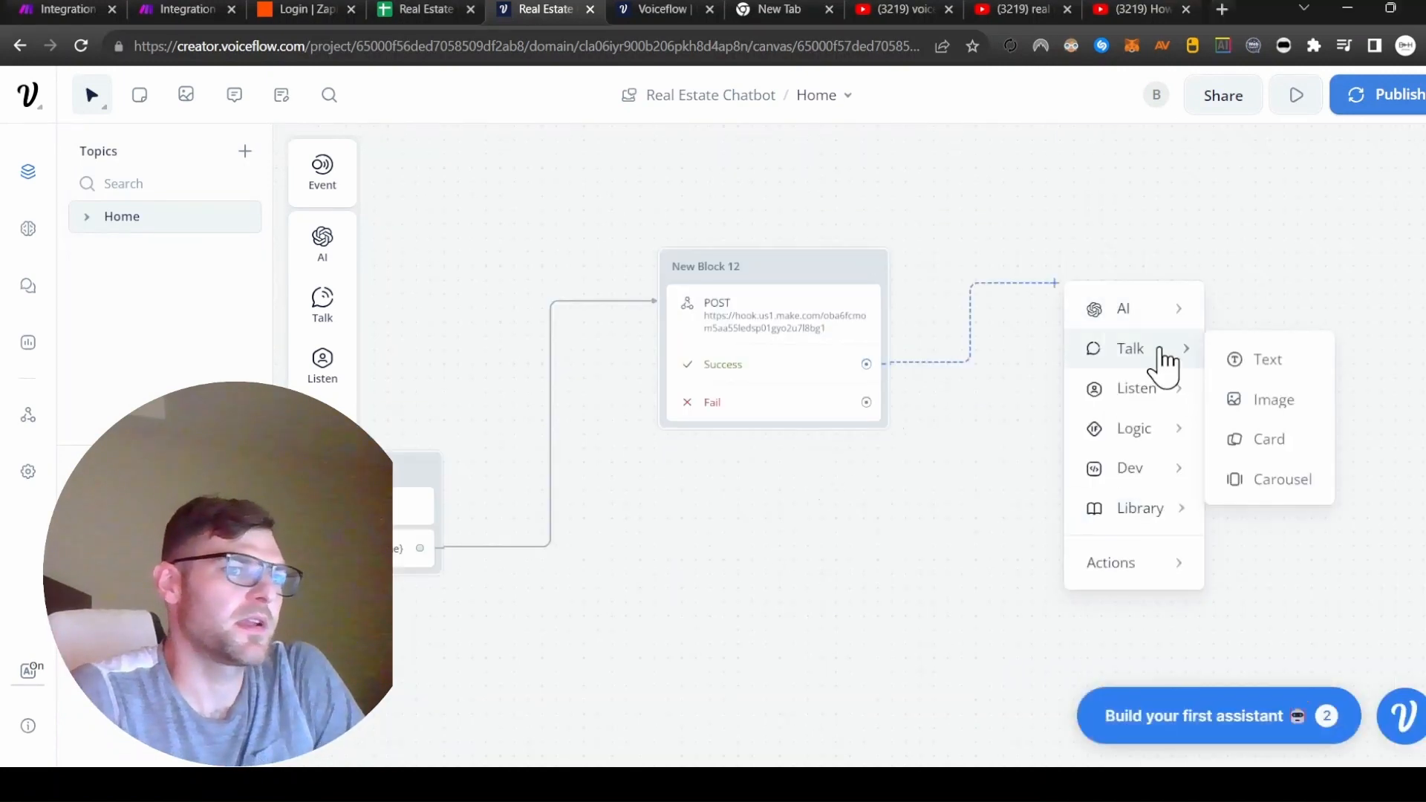
left_click(1270, 372)
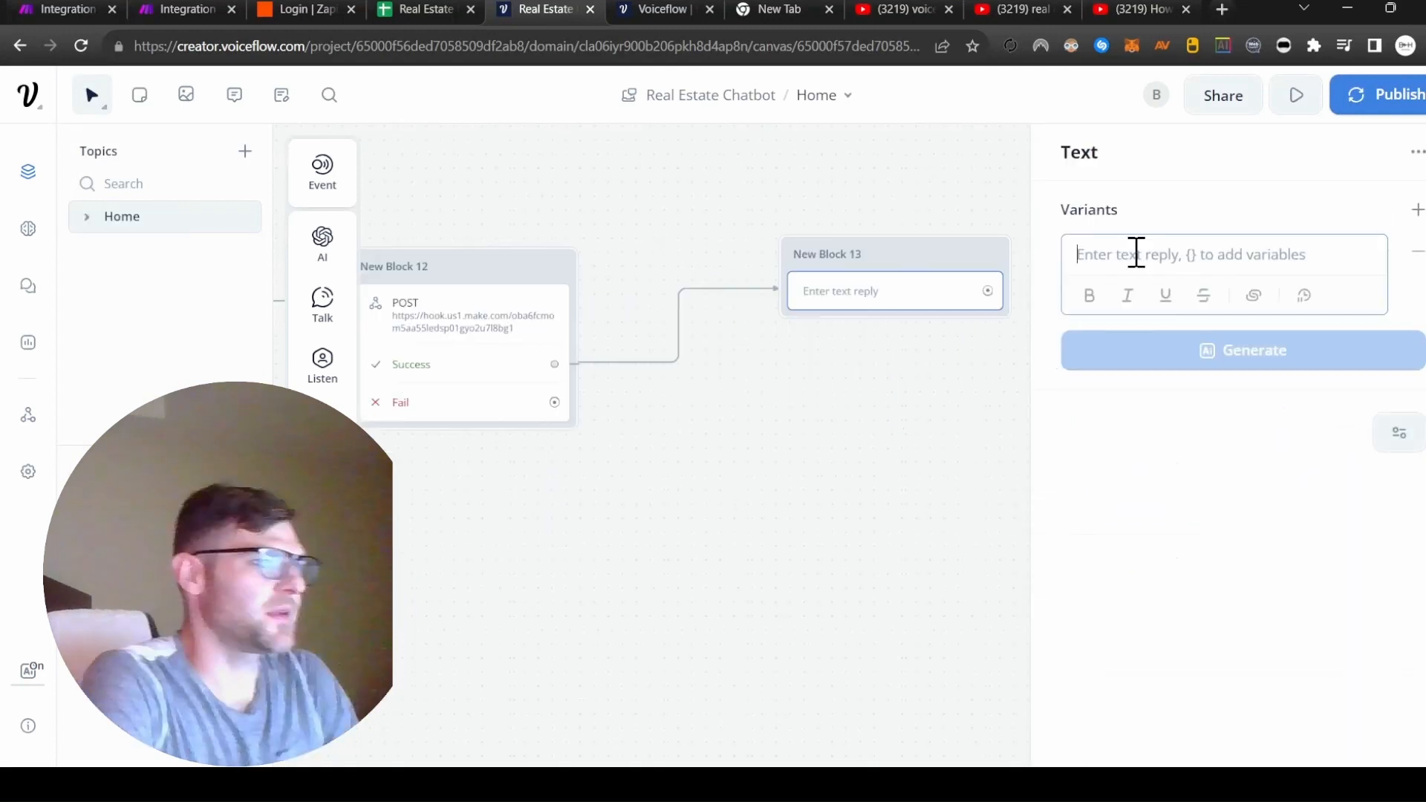
type("Thank you! Our team will reach out to y")
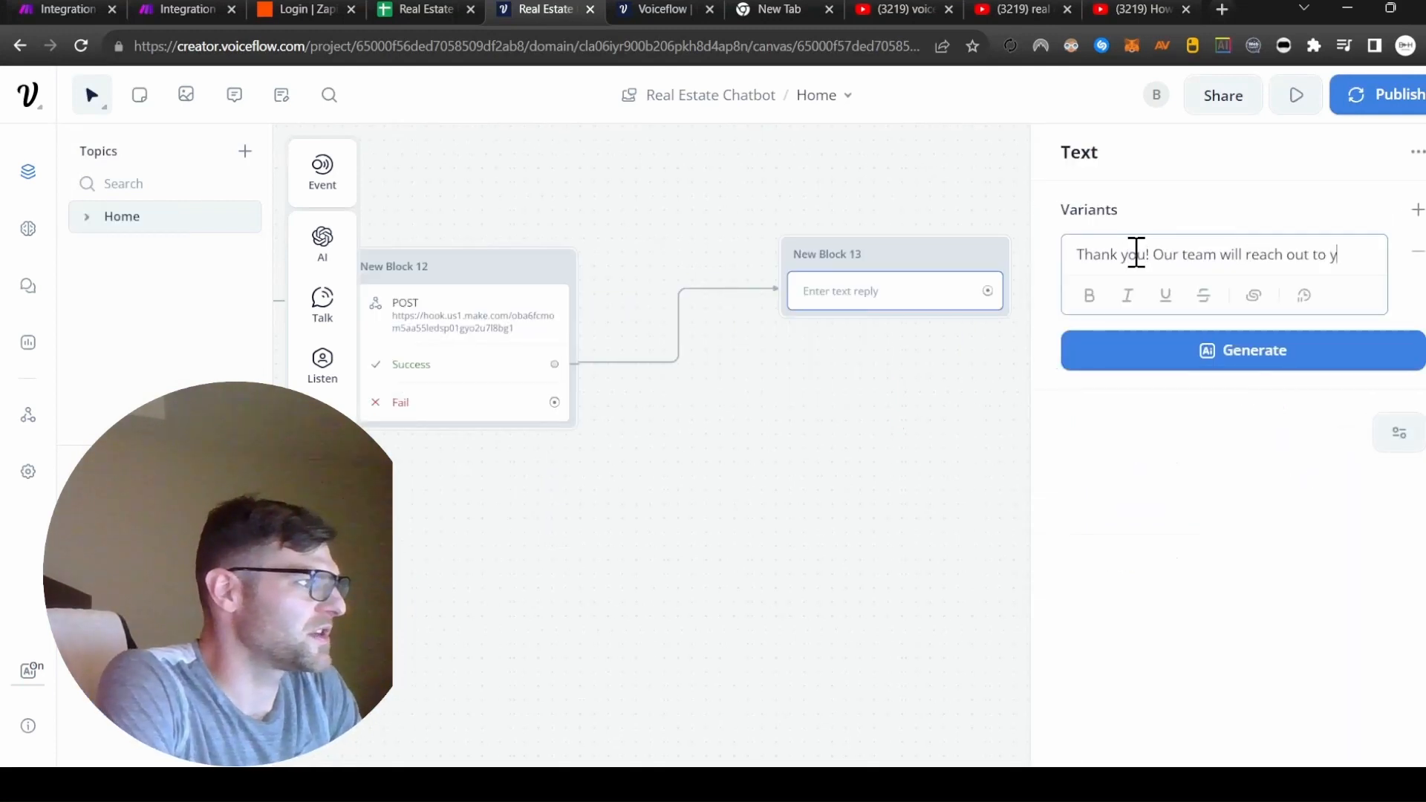
type("ou as soon as possibl")
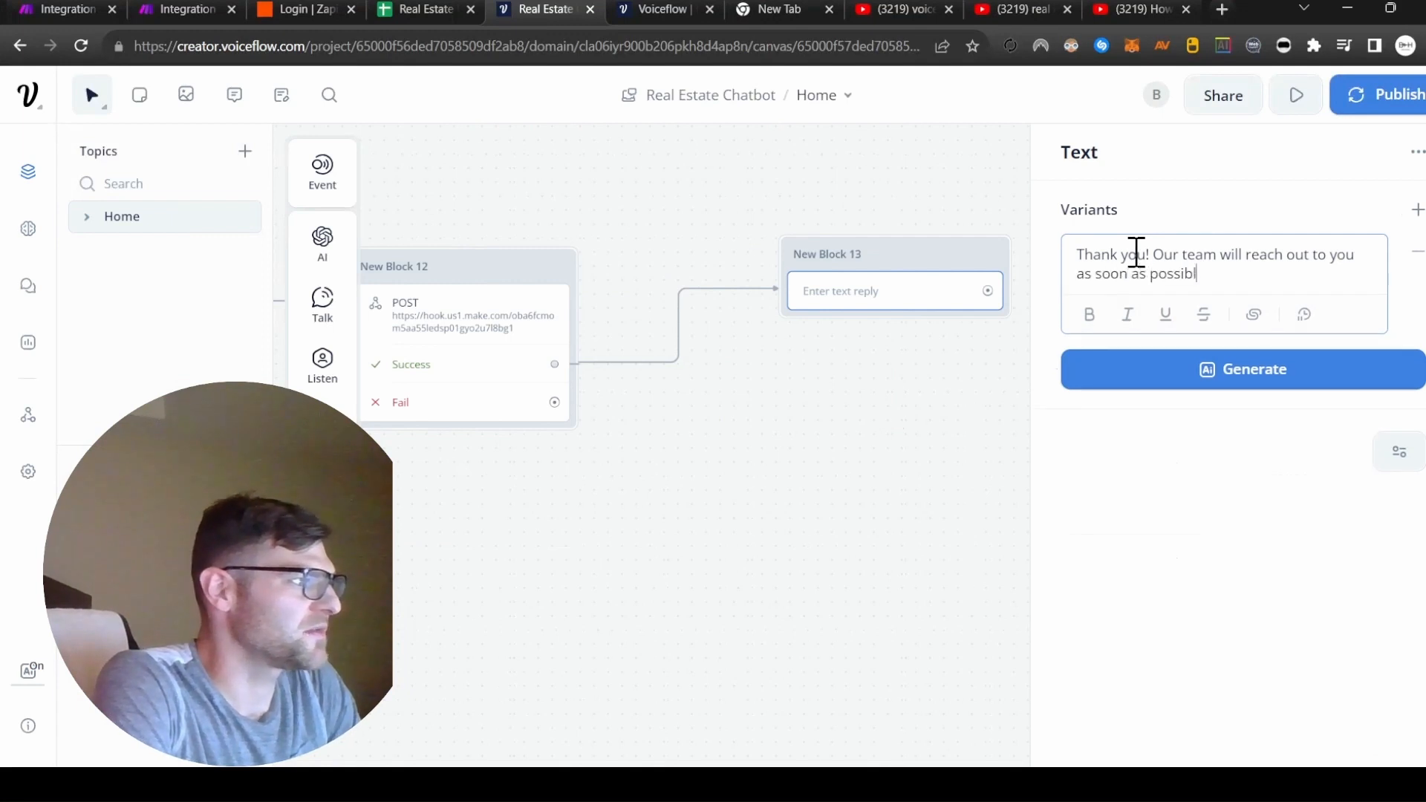
type("e to help you wit")
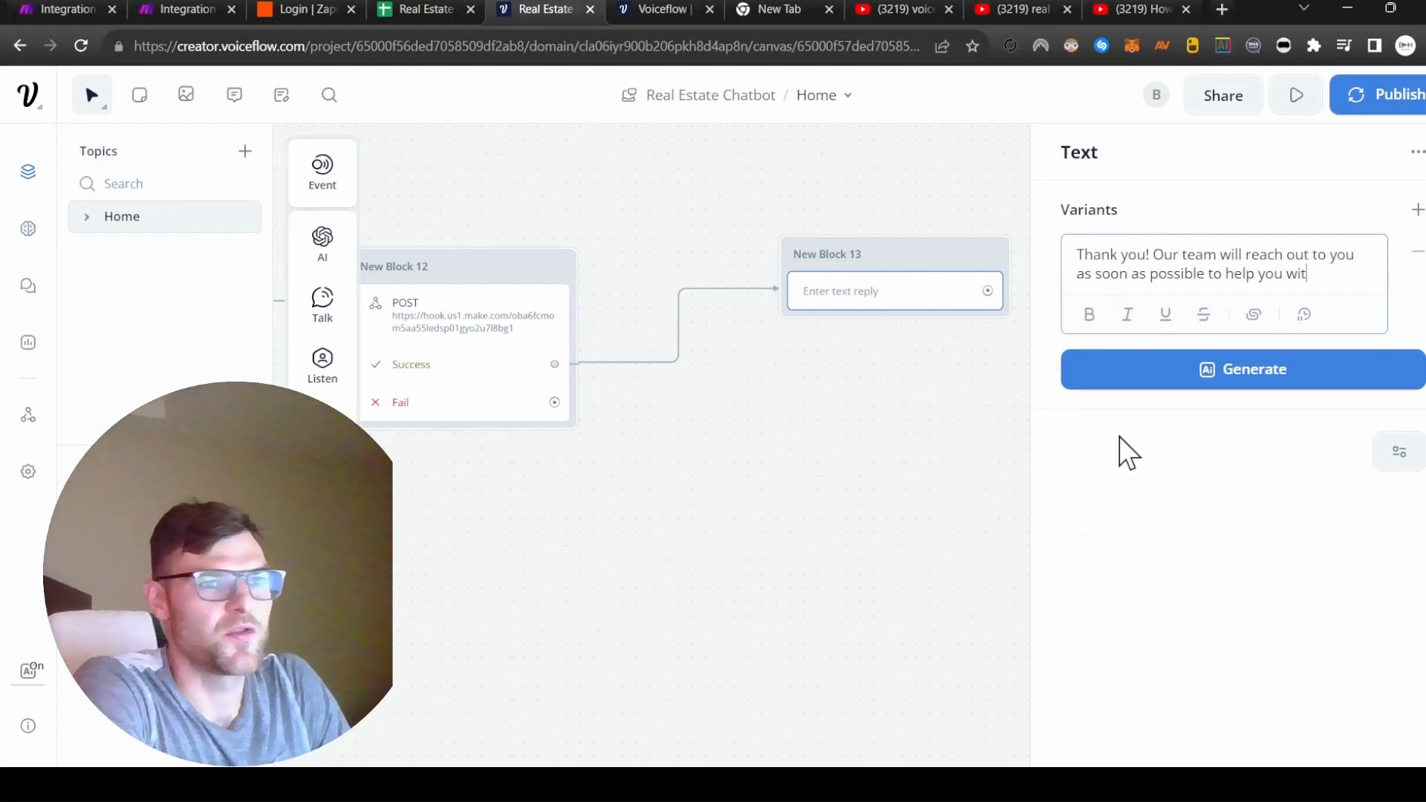
type("h your inquir")
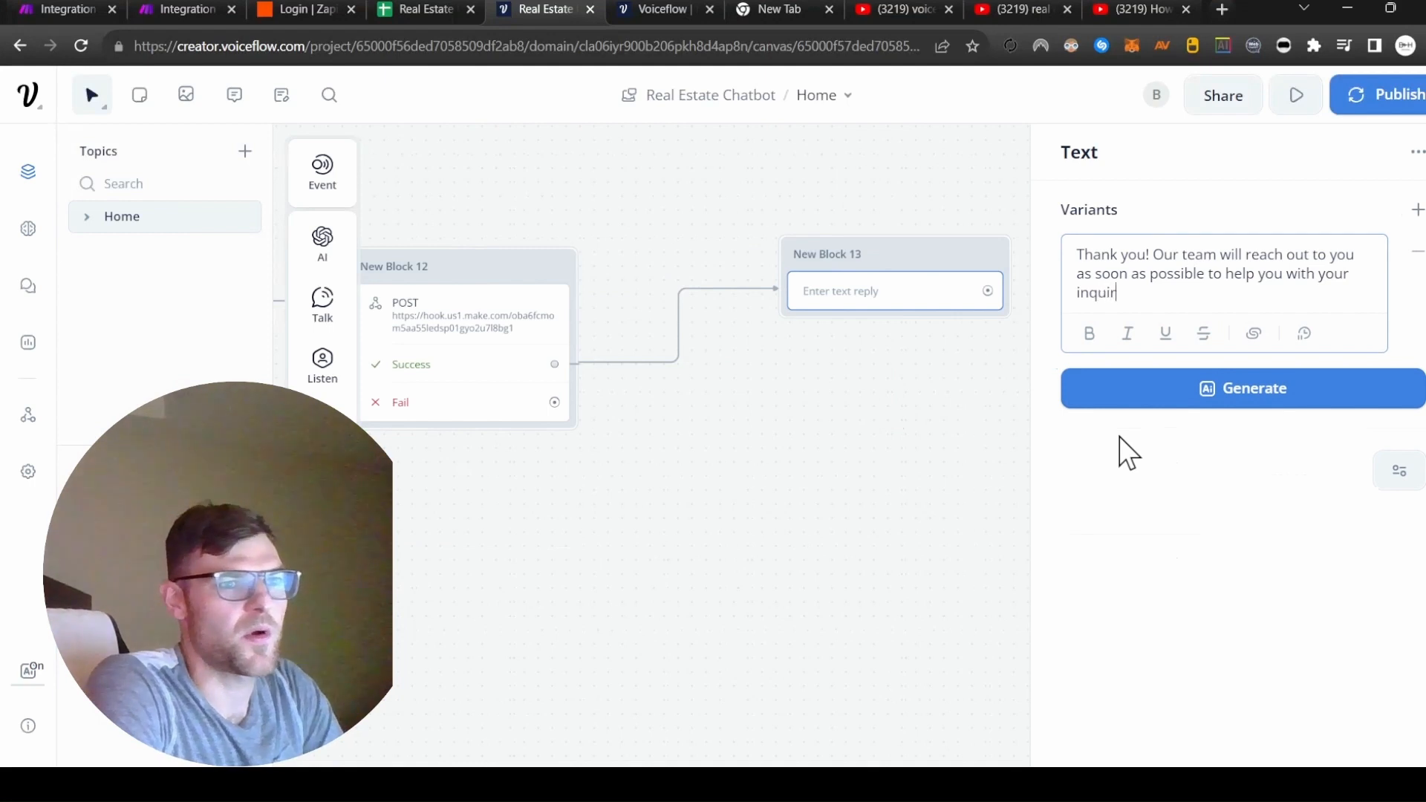
type("y")
key("Escape")
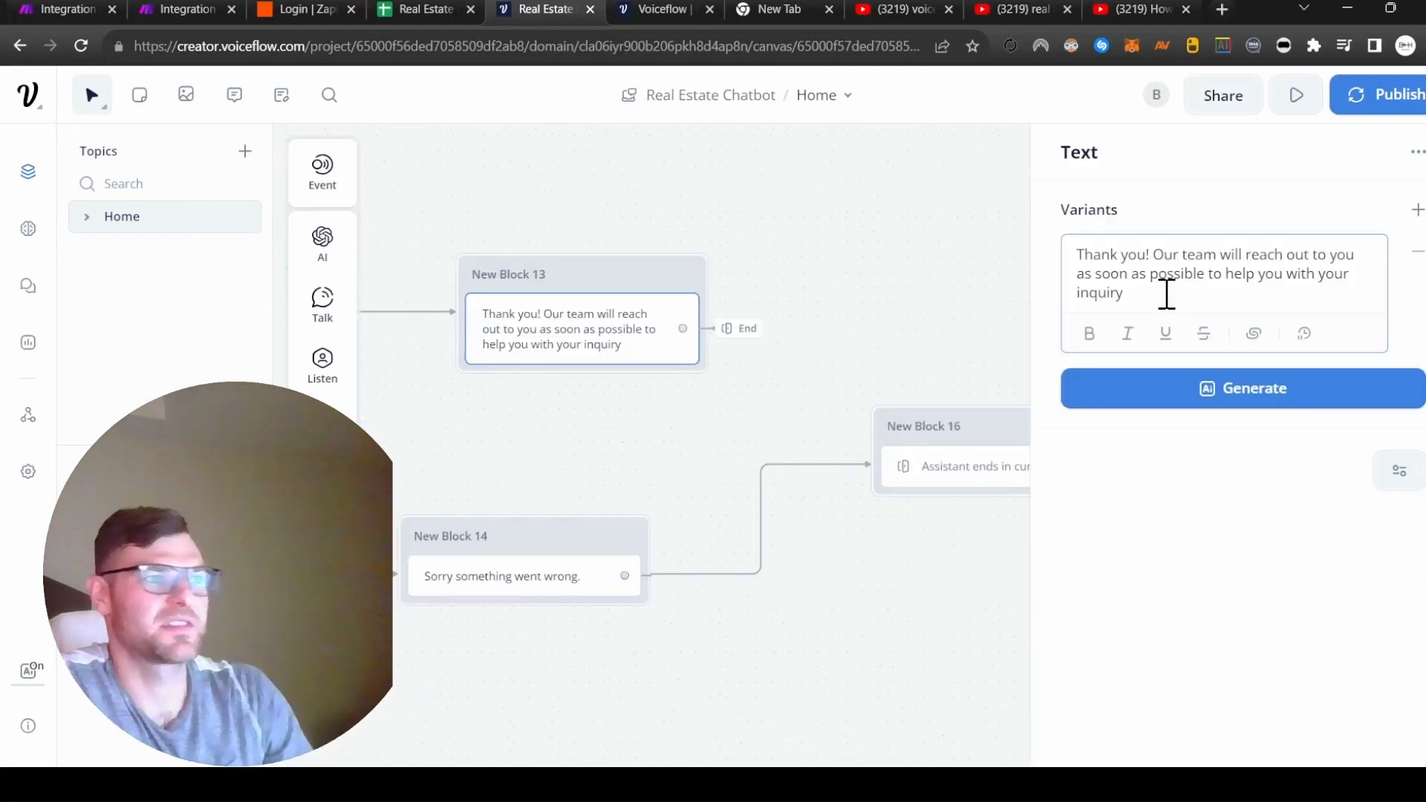
key("ctrl+a")
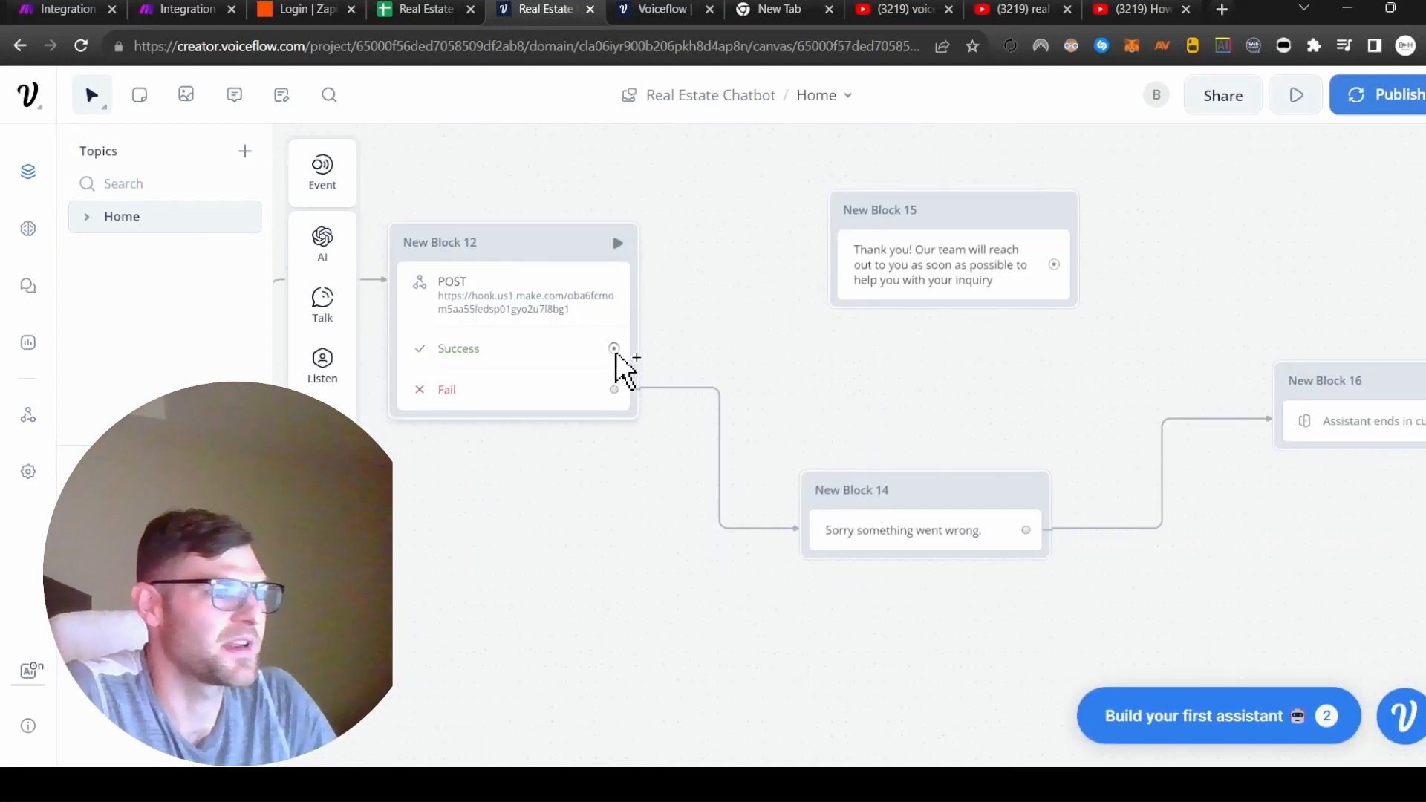
left_click_drag(615, 349, 876, 273)
left_click_drag(1055, 265, 1164, 286)
left_click_drag(523, 520, 659, 472)
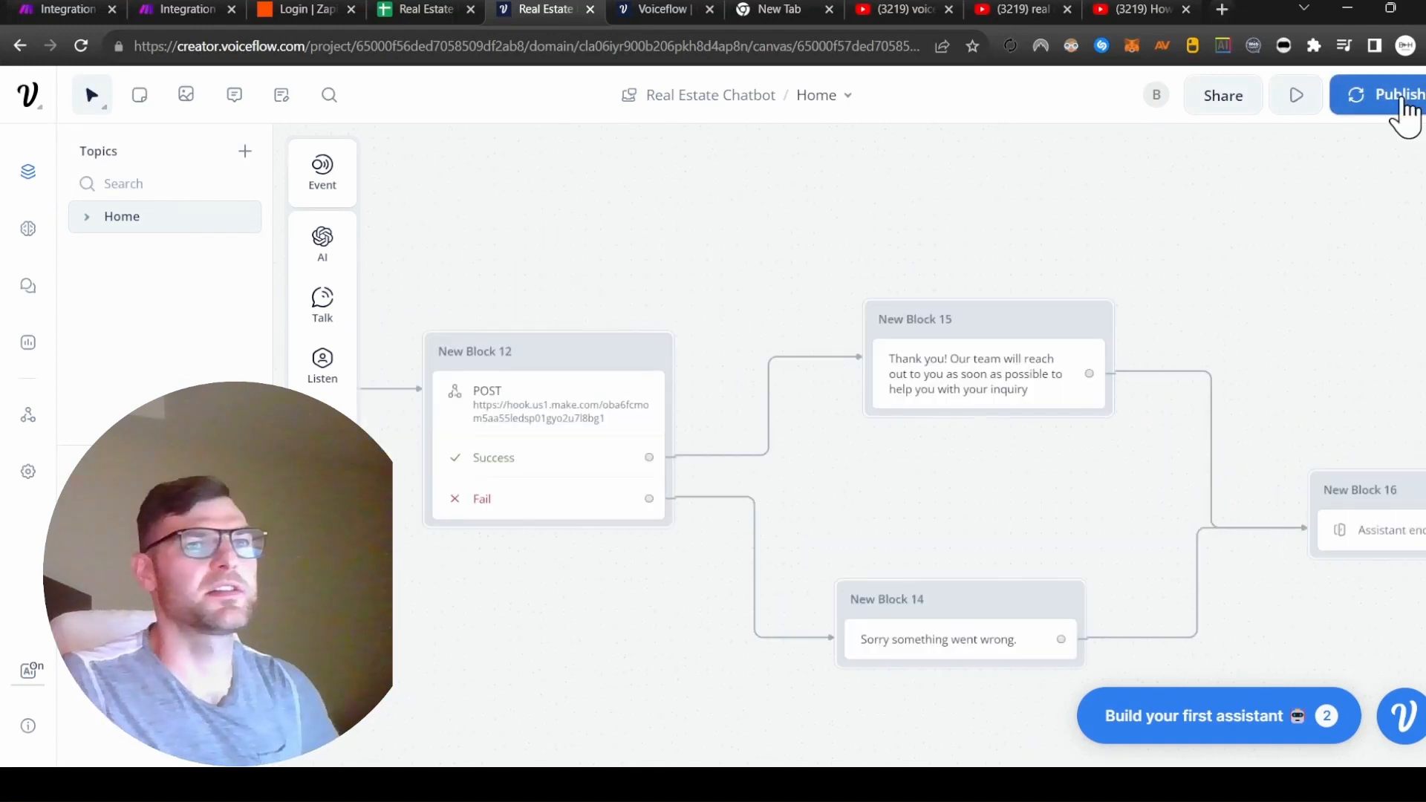
left_click(1403, 100)
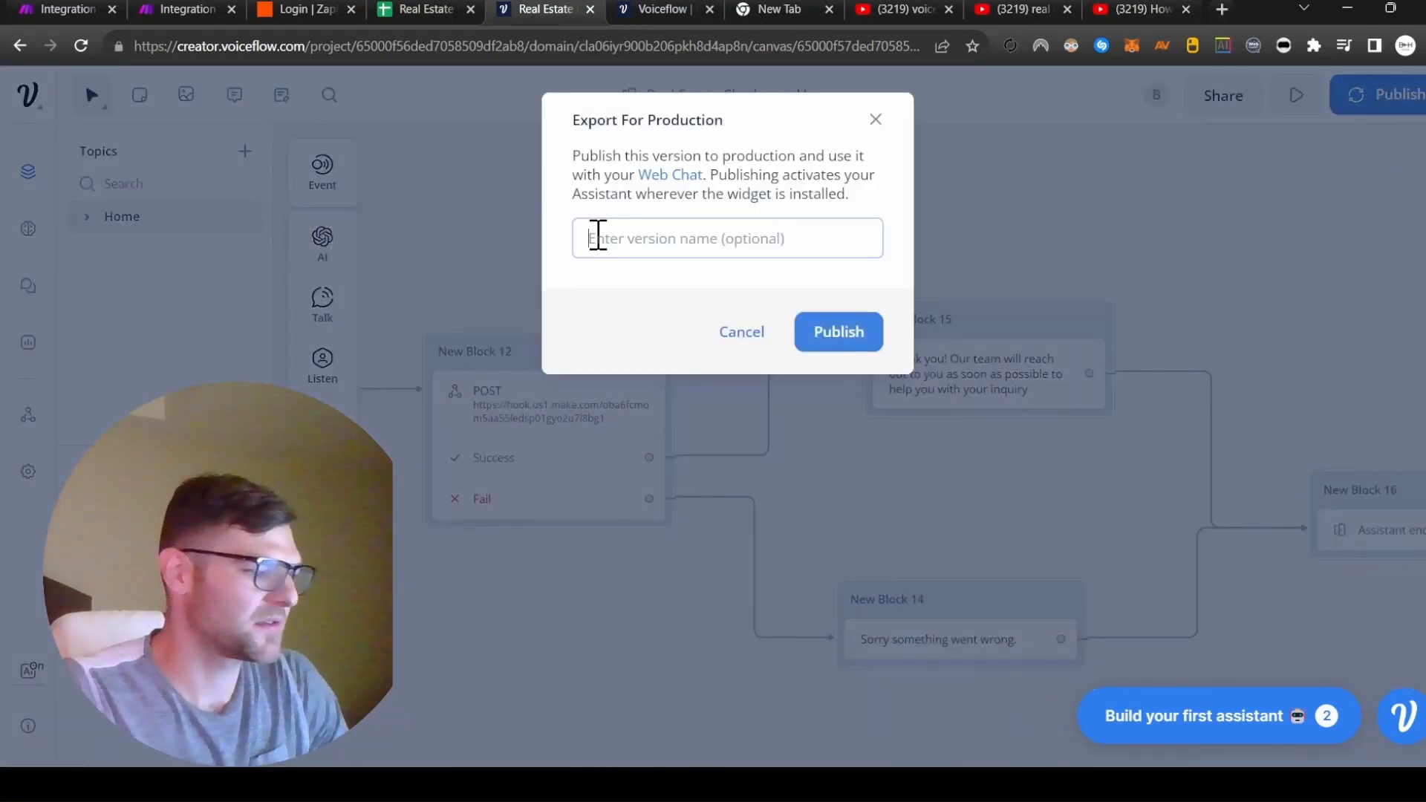
Publish the new production version and return to the designer.
left_click(839, 331)
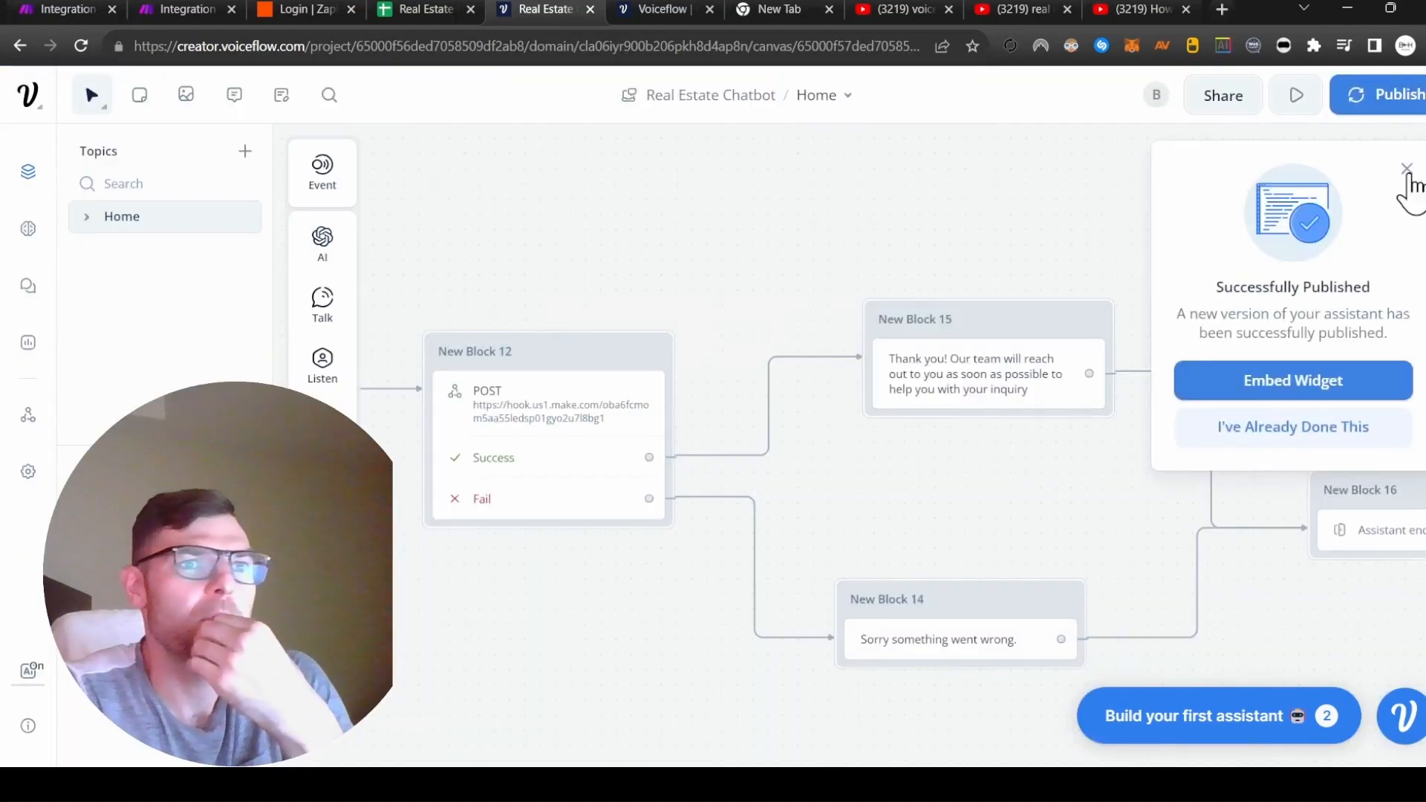
left_click(1406, 170)
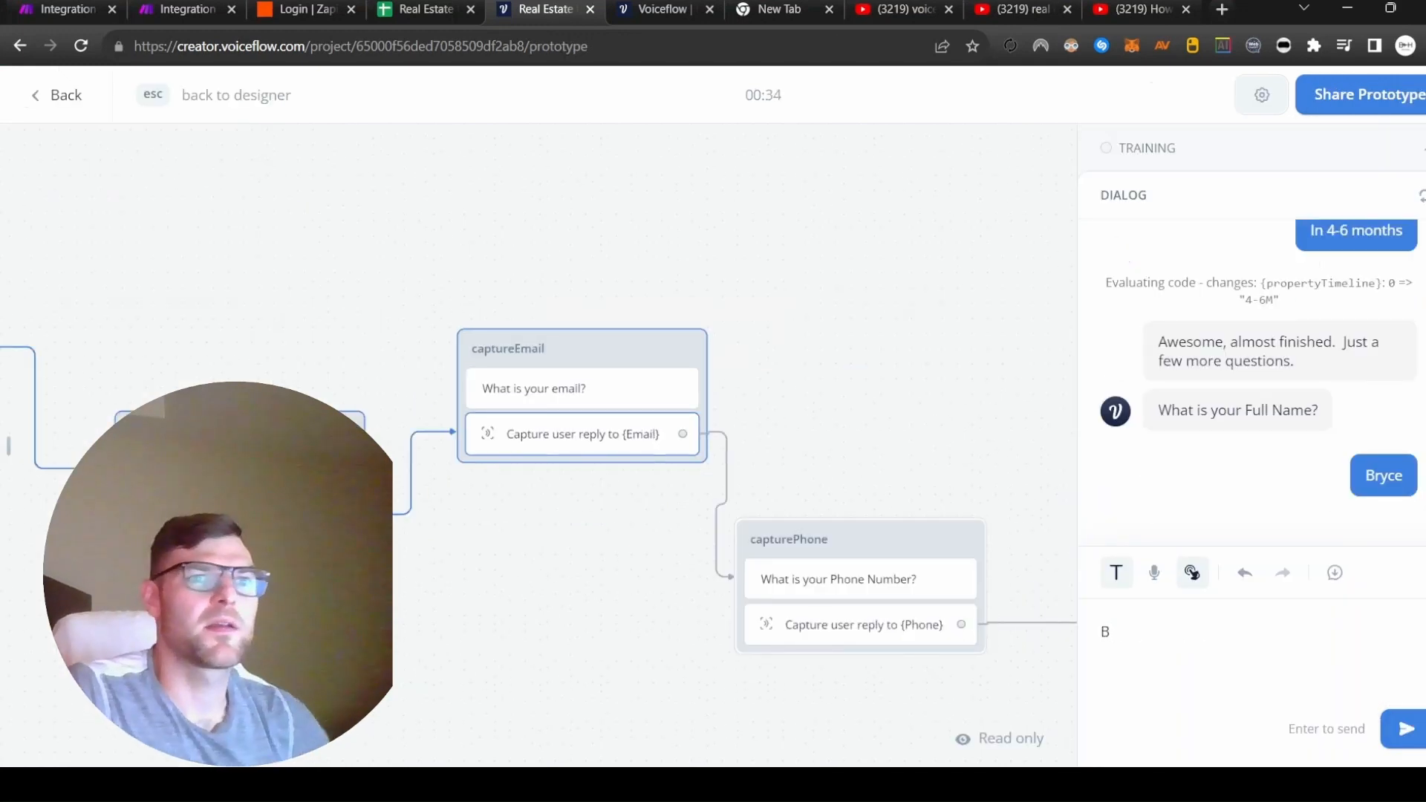
key("Escape")
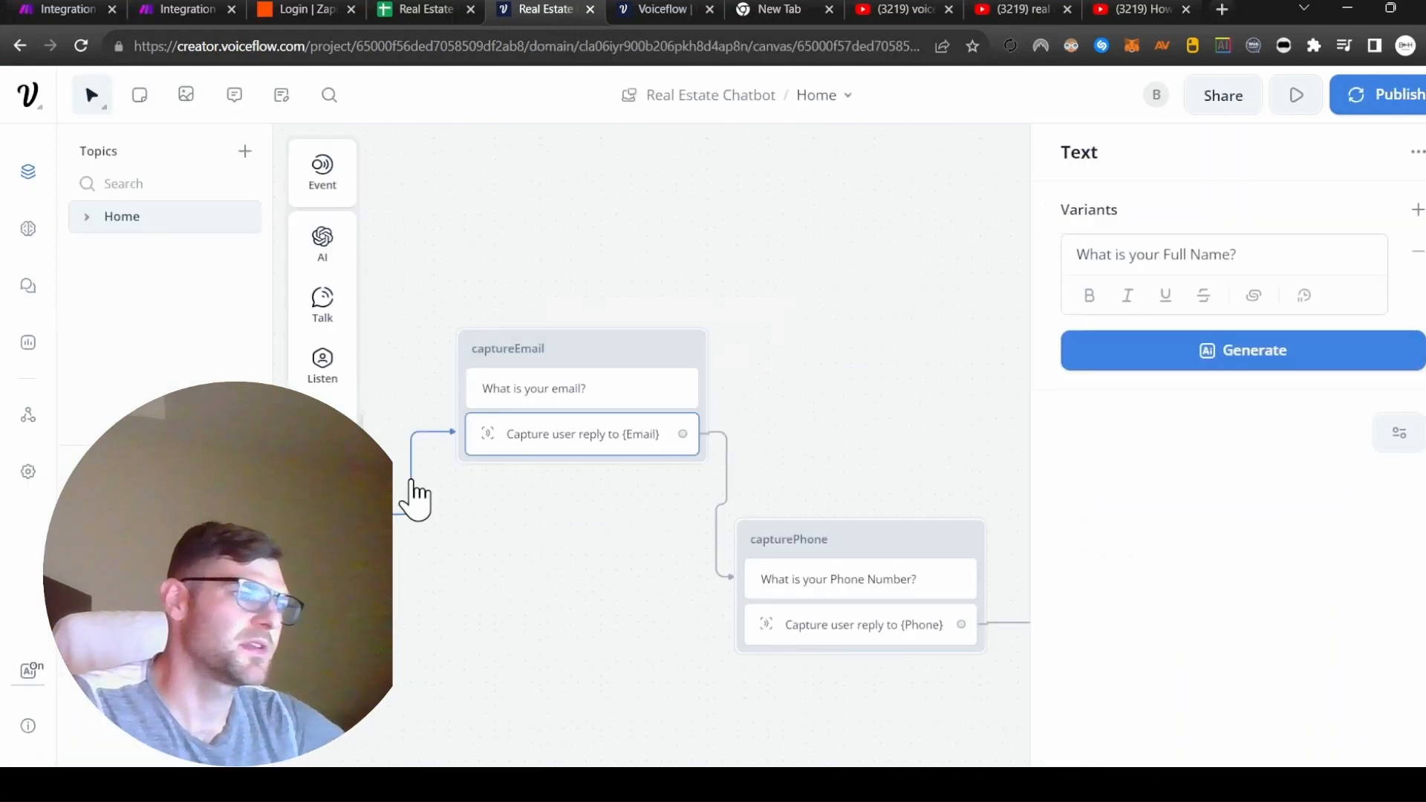
Pan the canvas to review the POST step and New Blocks 14, 15 and 16.
left_click_drag(416, 497, 655, 499)
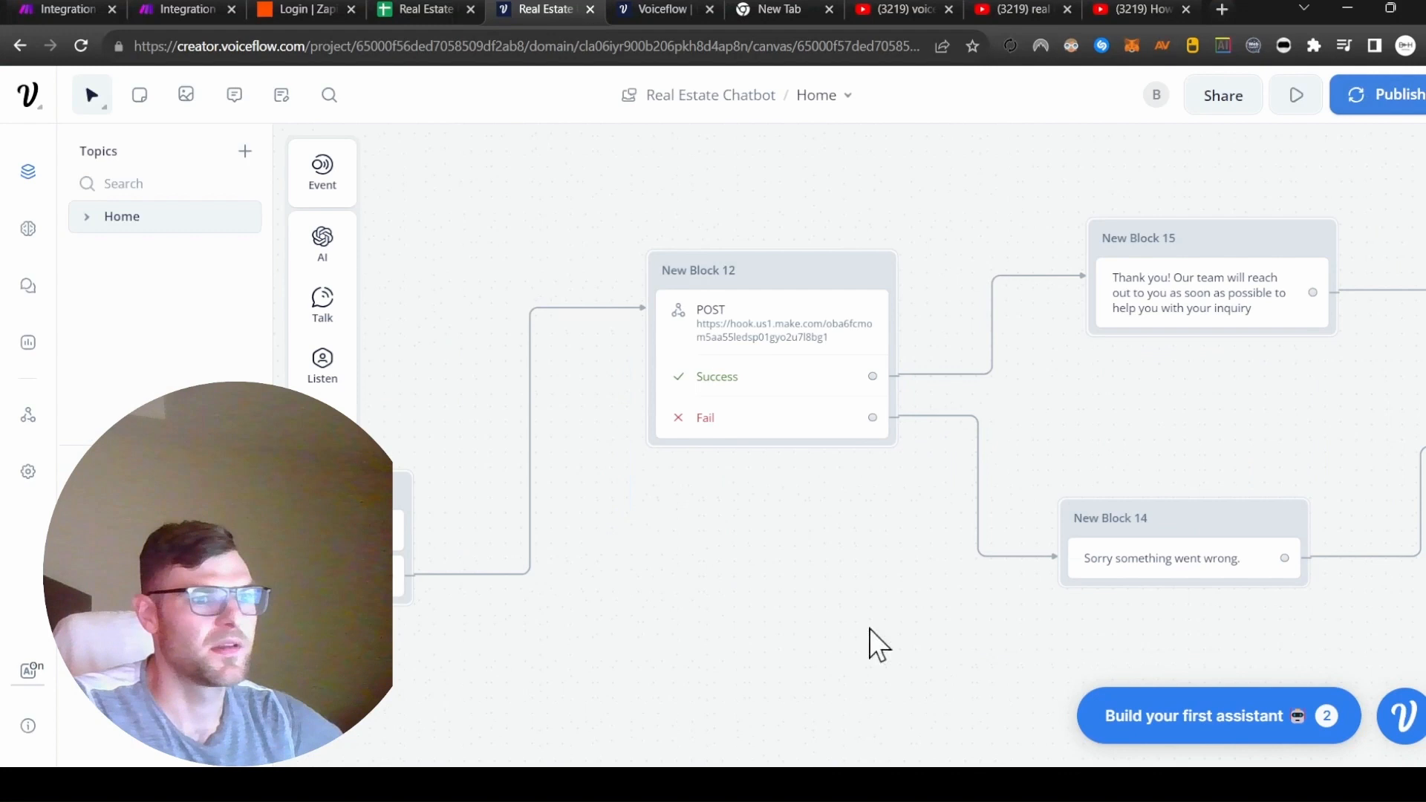
left_click_drag(1002, 637, 694, 619)
left_click_drag(1120, 631, 989, 658)
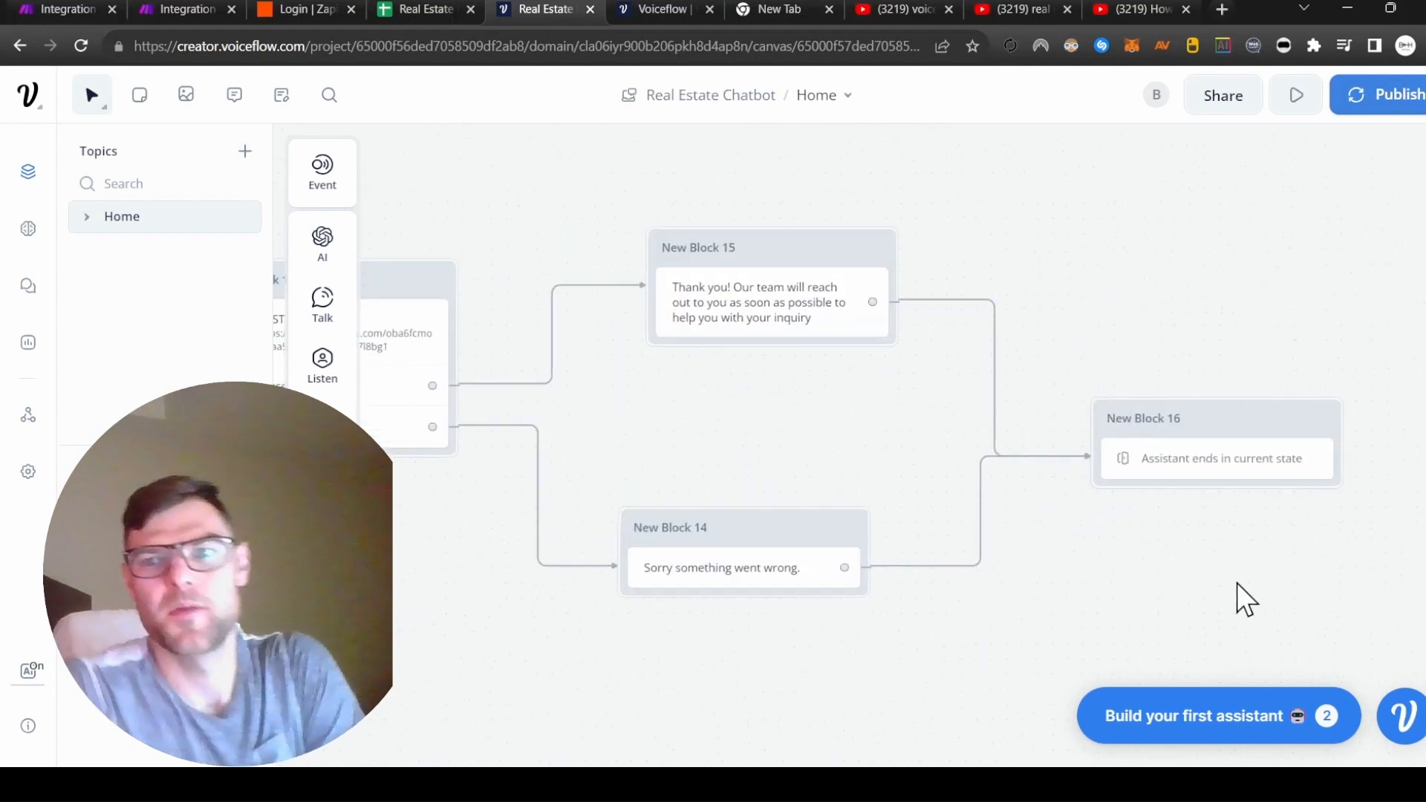
scroll(1044, 685, "up", 2)
left_click(175, 9)
Add a Google Sheets Add a Row module after the webhook, keeping the existing Google connection.
left_click(53, 8)
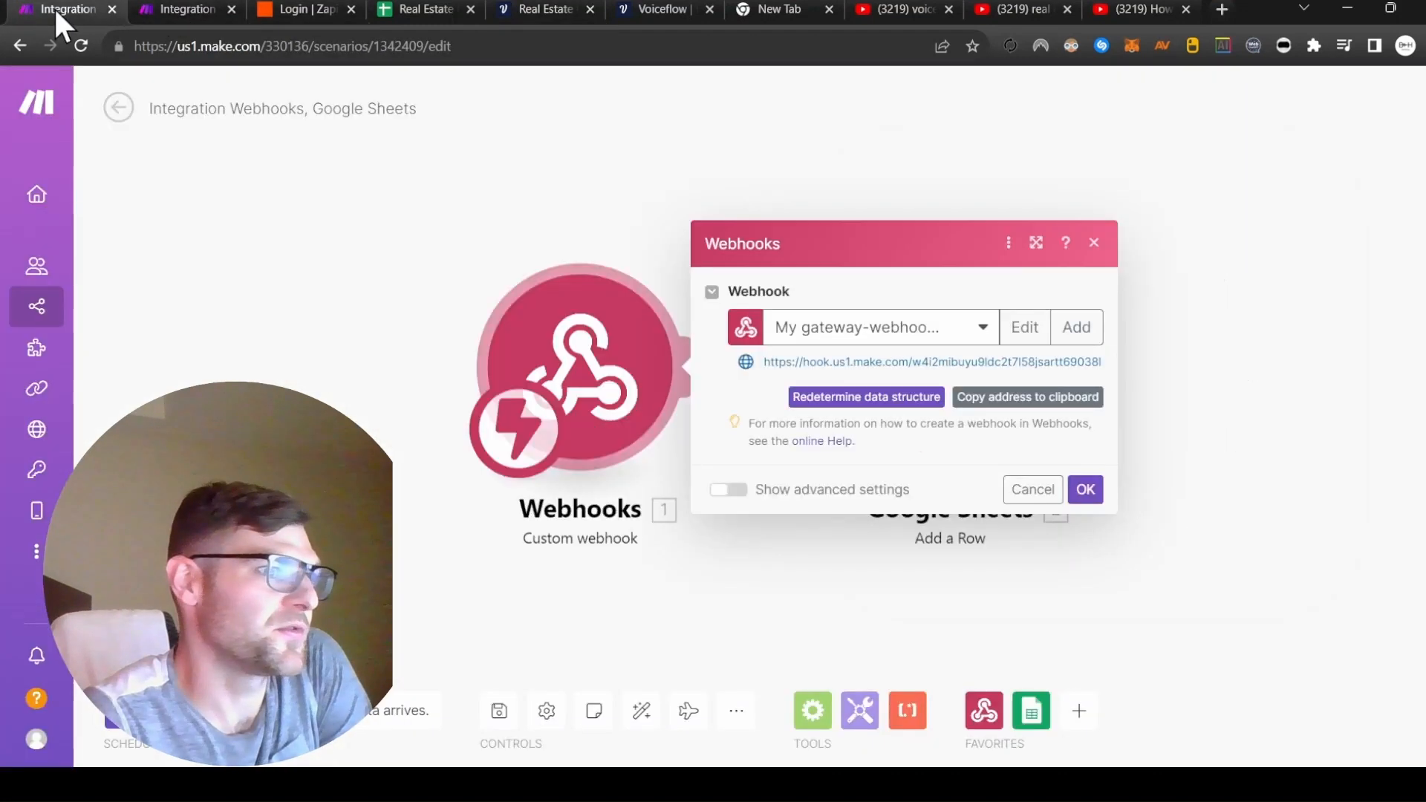
left_click(185, 9)
left_click(884, 355)
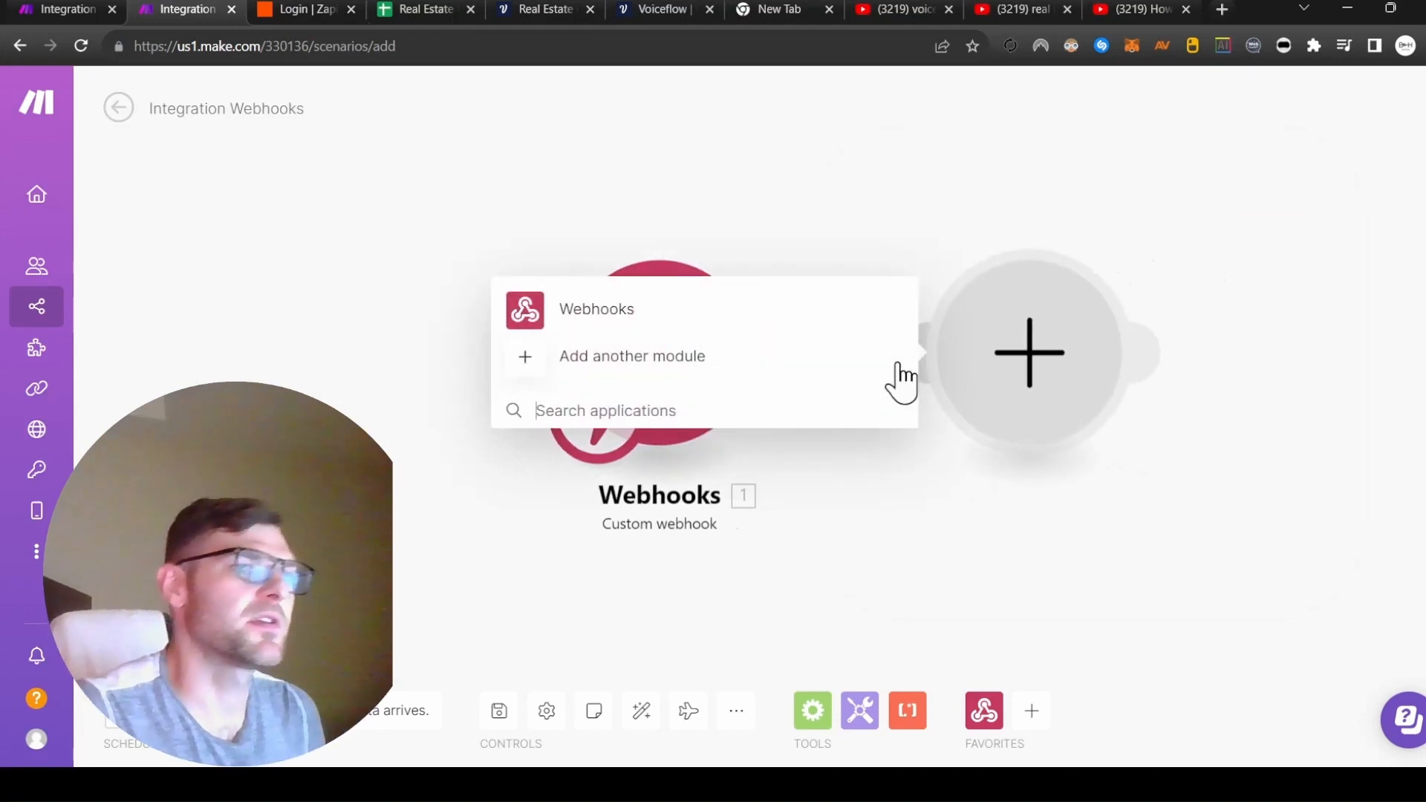
type("she")
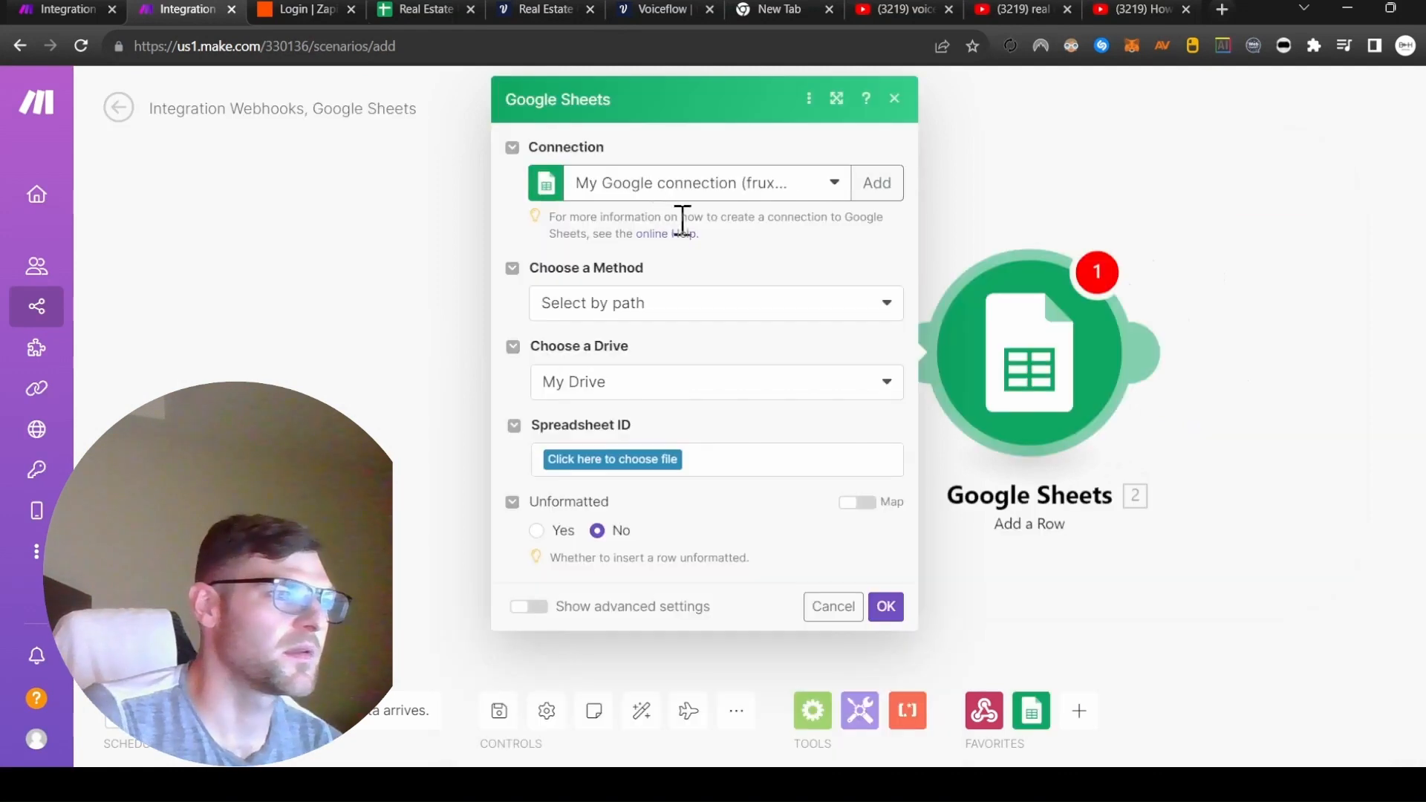
left_click(873, 184)
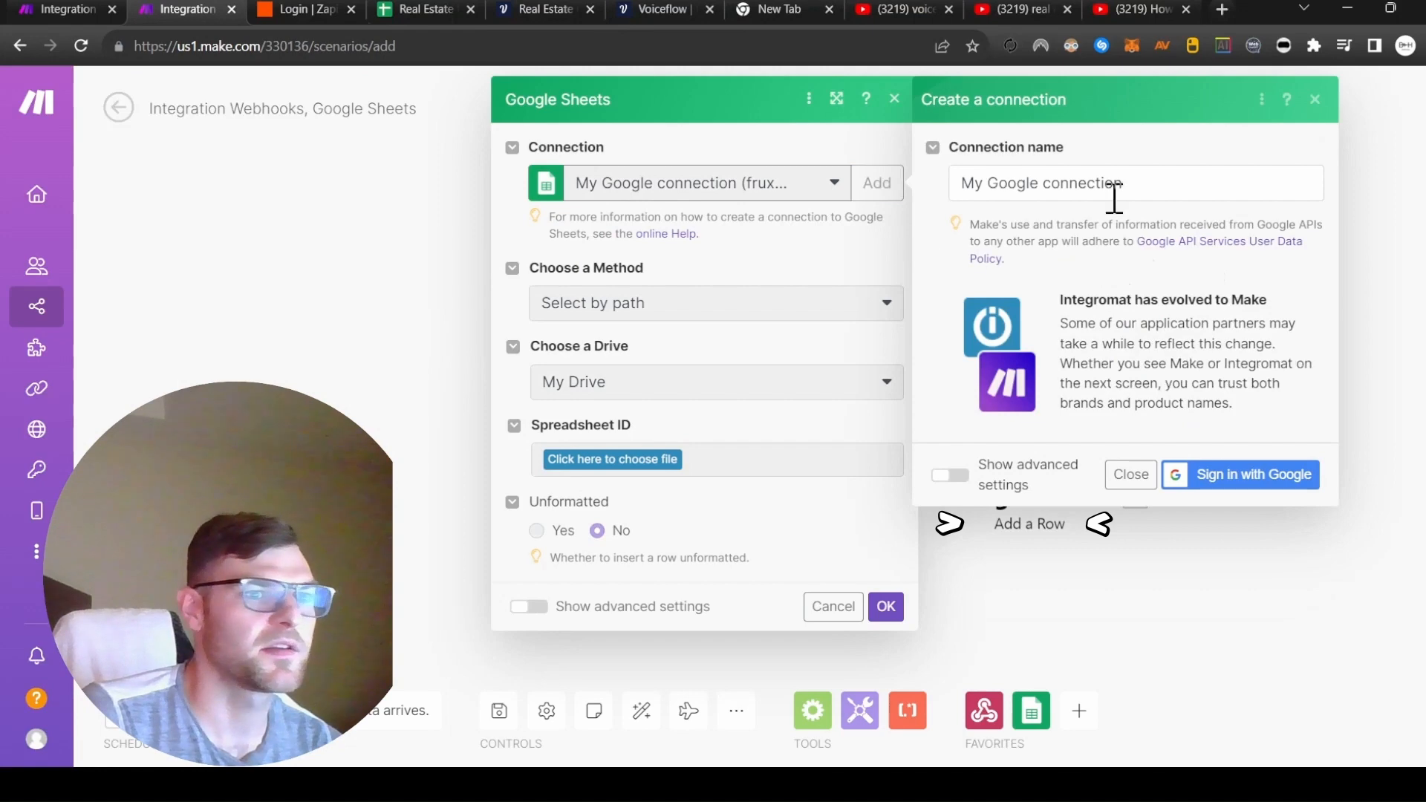
left_click(1316, 98)
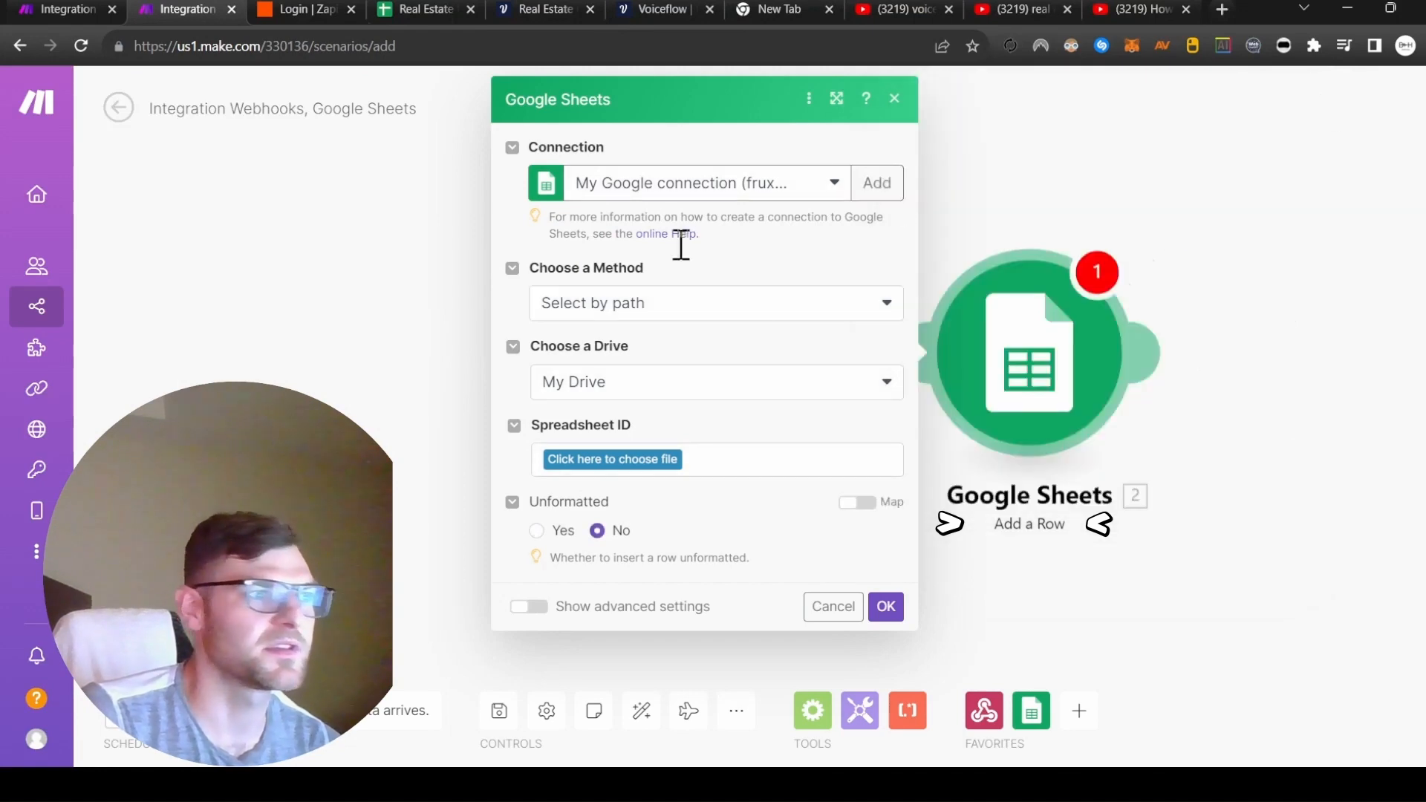
key("ctrl+4")
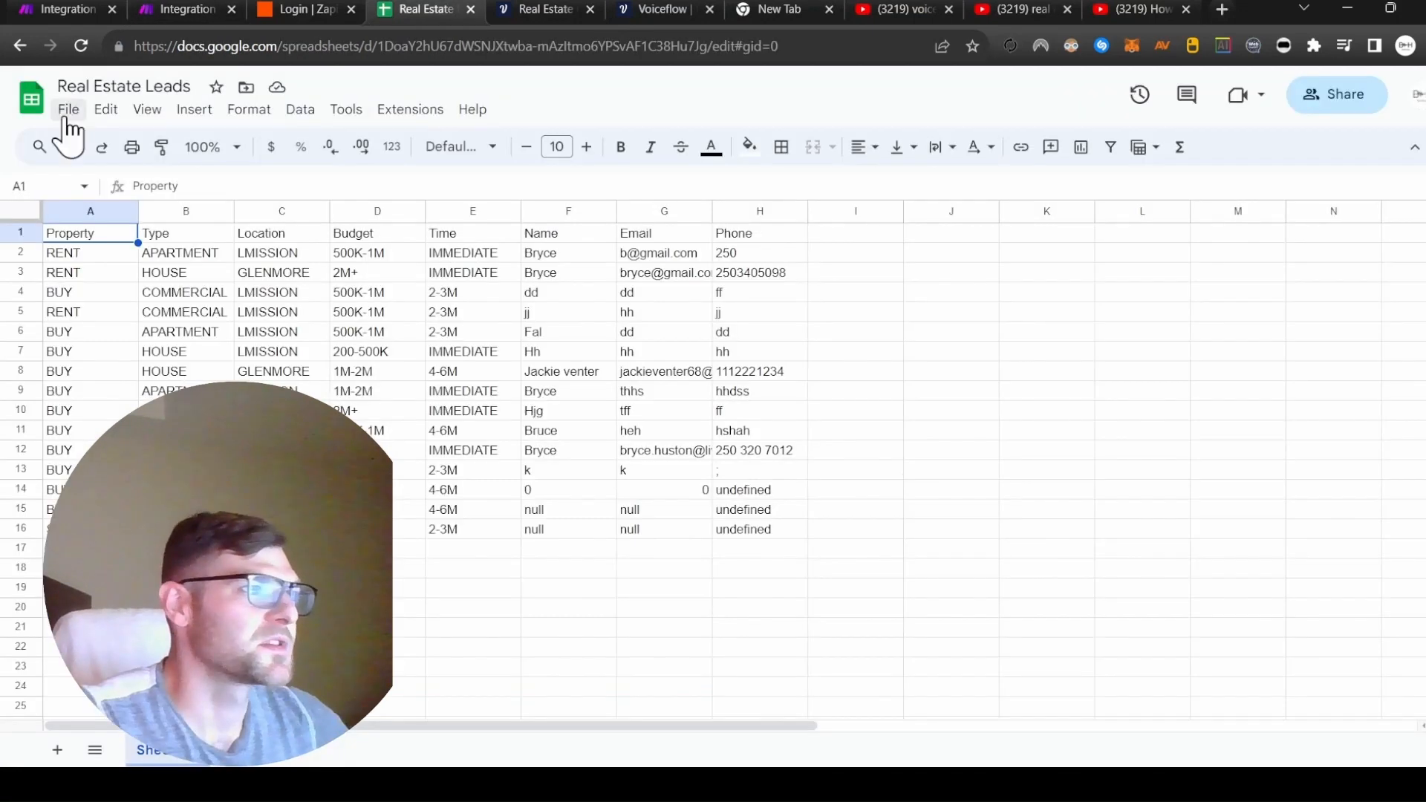
Create a new blank spreadsheet titled 'Real Estate Training Bot'.
left_click(68, 109)
mouse_move(127, 150)
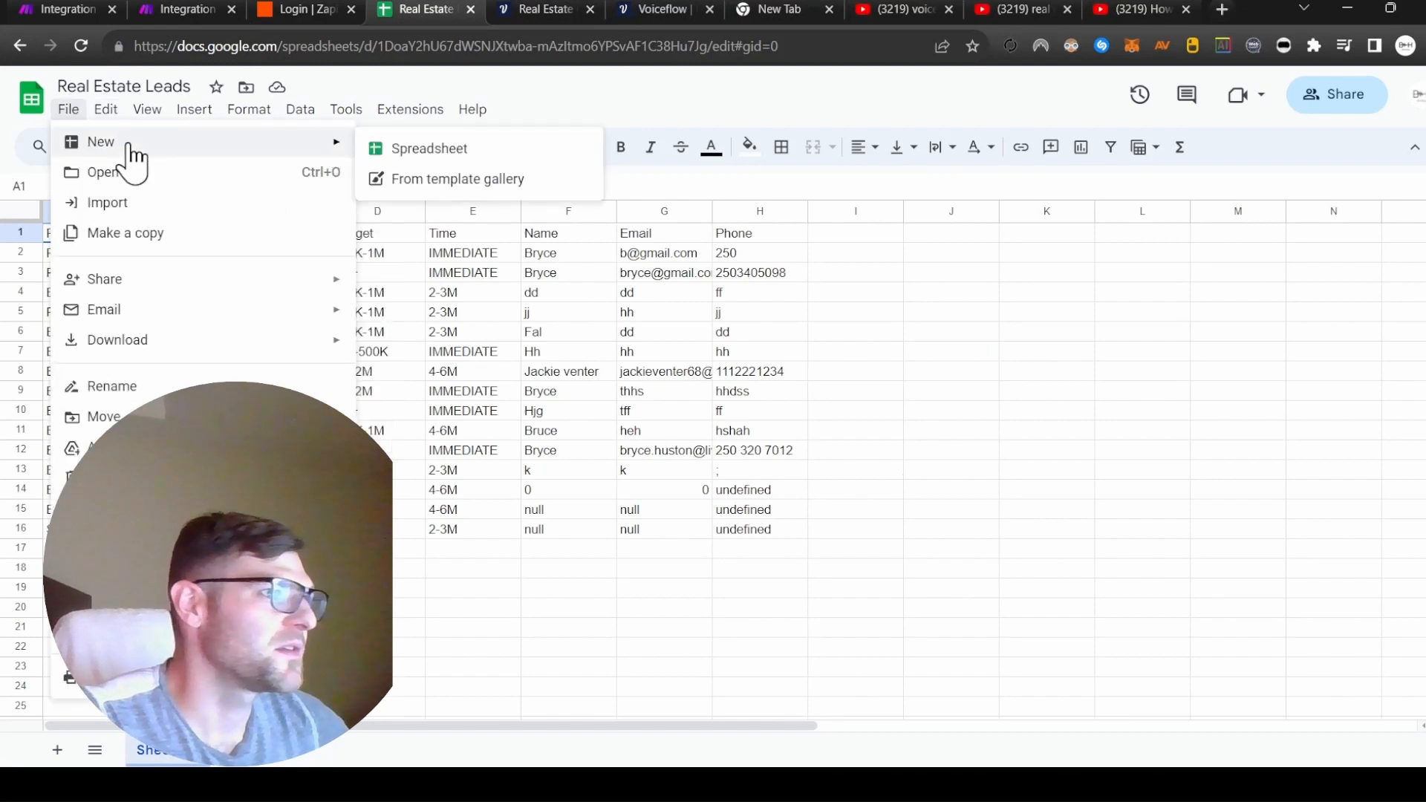
left_click(368, 152)
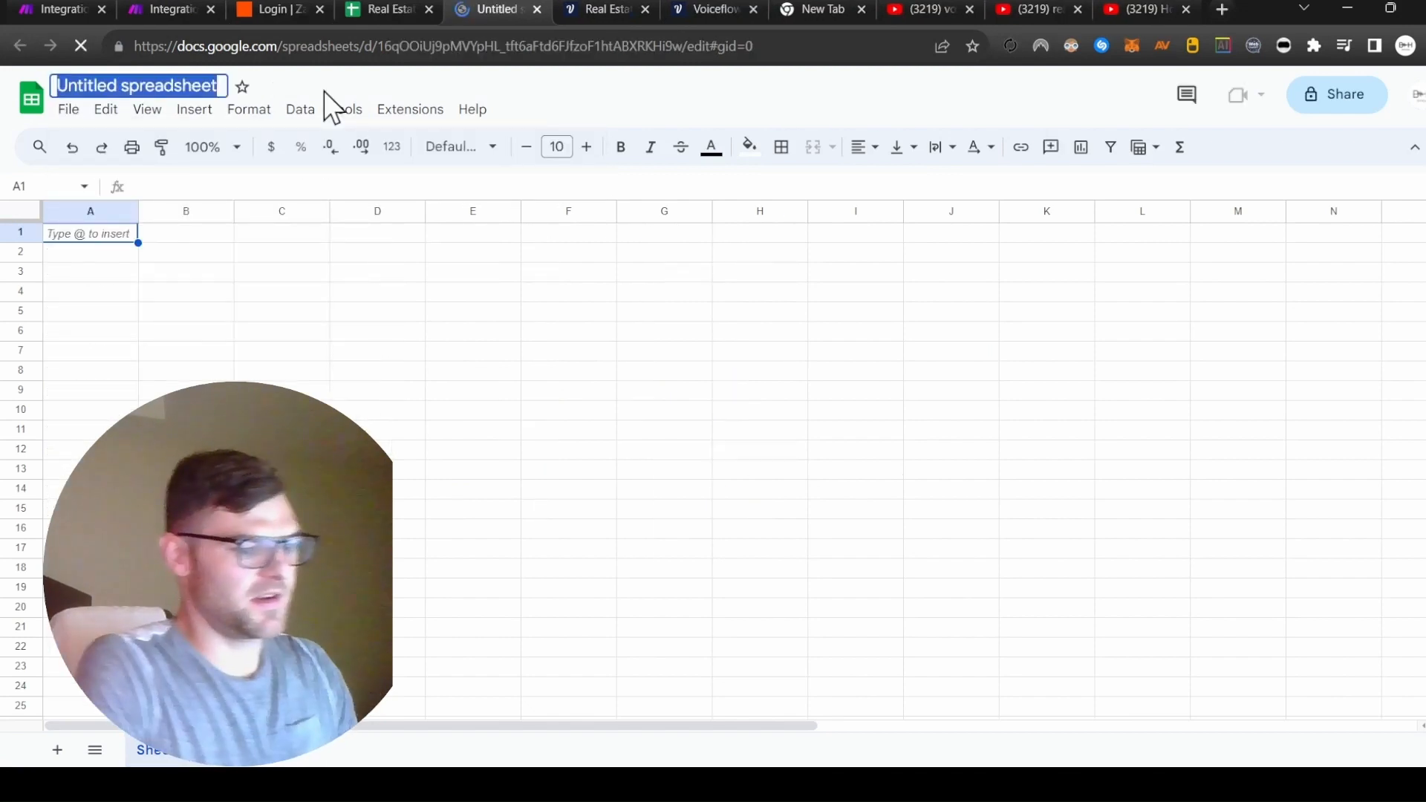
type("REal")
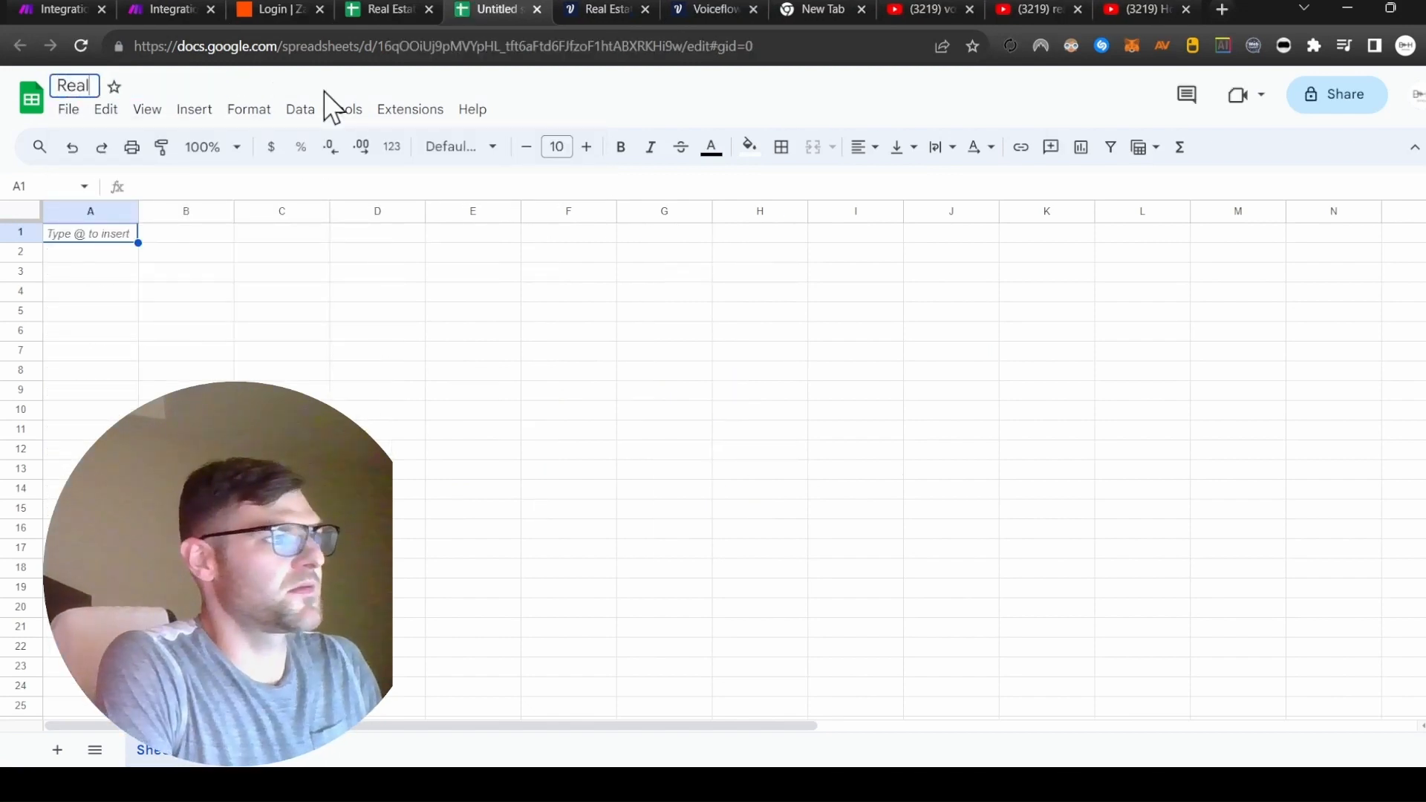
type(" Estate Training Bot")
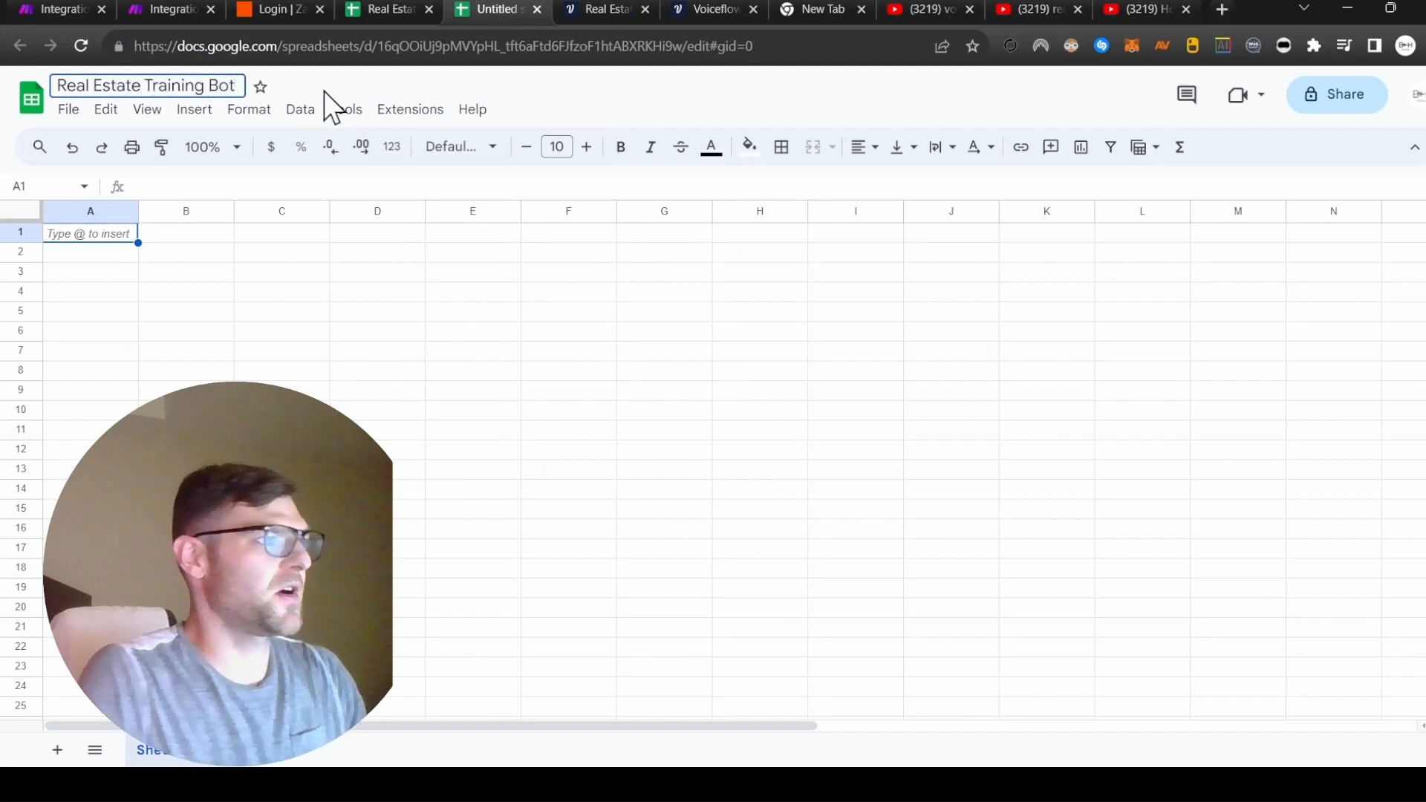
left_click(111, 233)
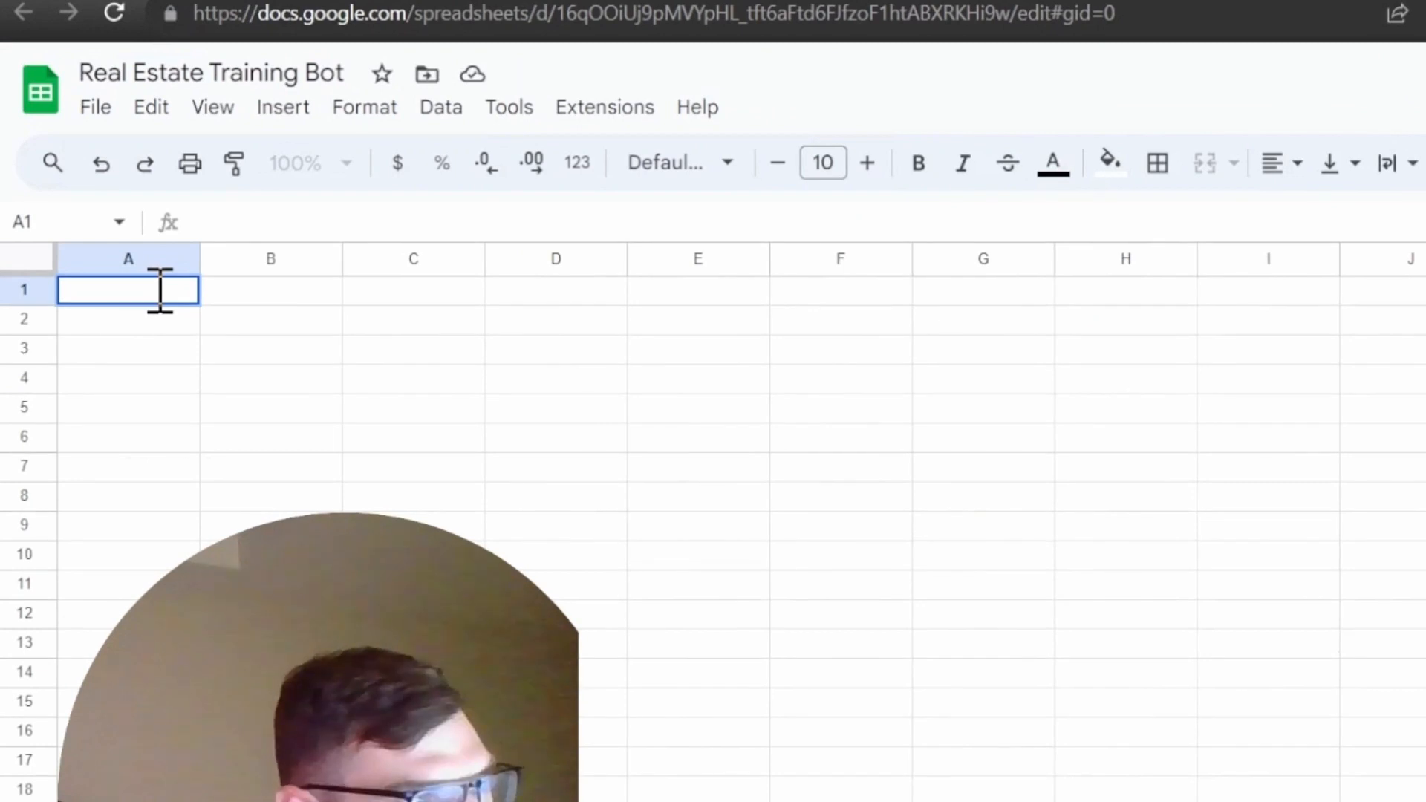
Enter headers Inquiry, Type, Location, Budget, Timeline, Name, Email, Phone across A1–H1.
type("Inquiry")
key("Tab")
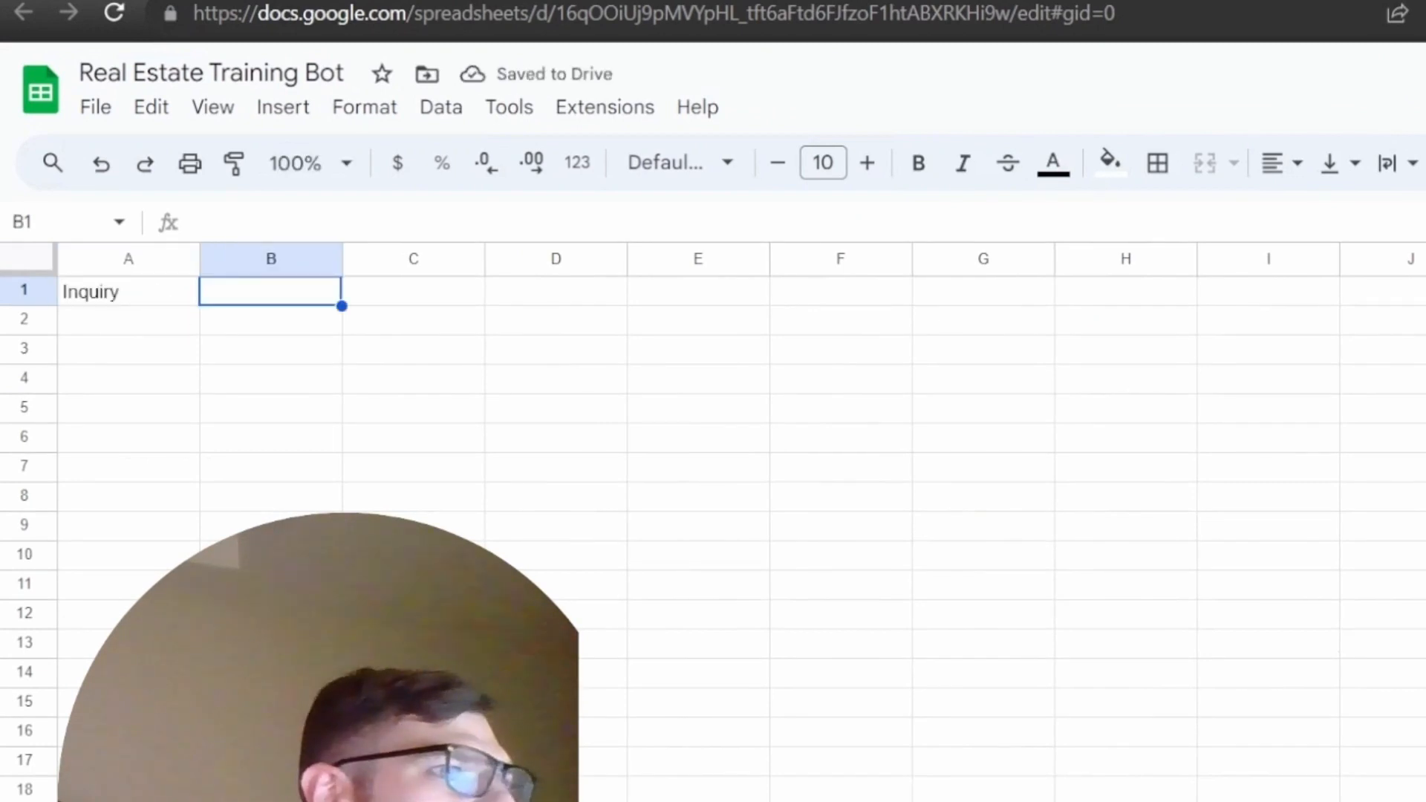
type("Type")
key("Tab")
type("Locato")
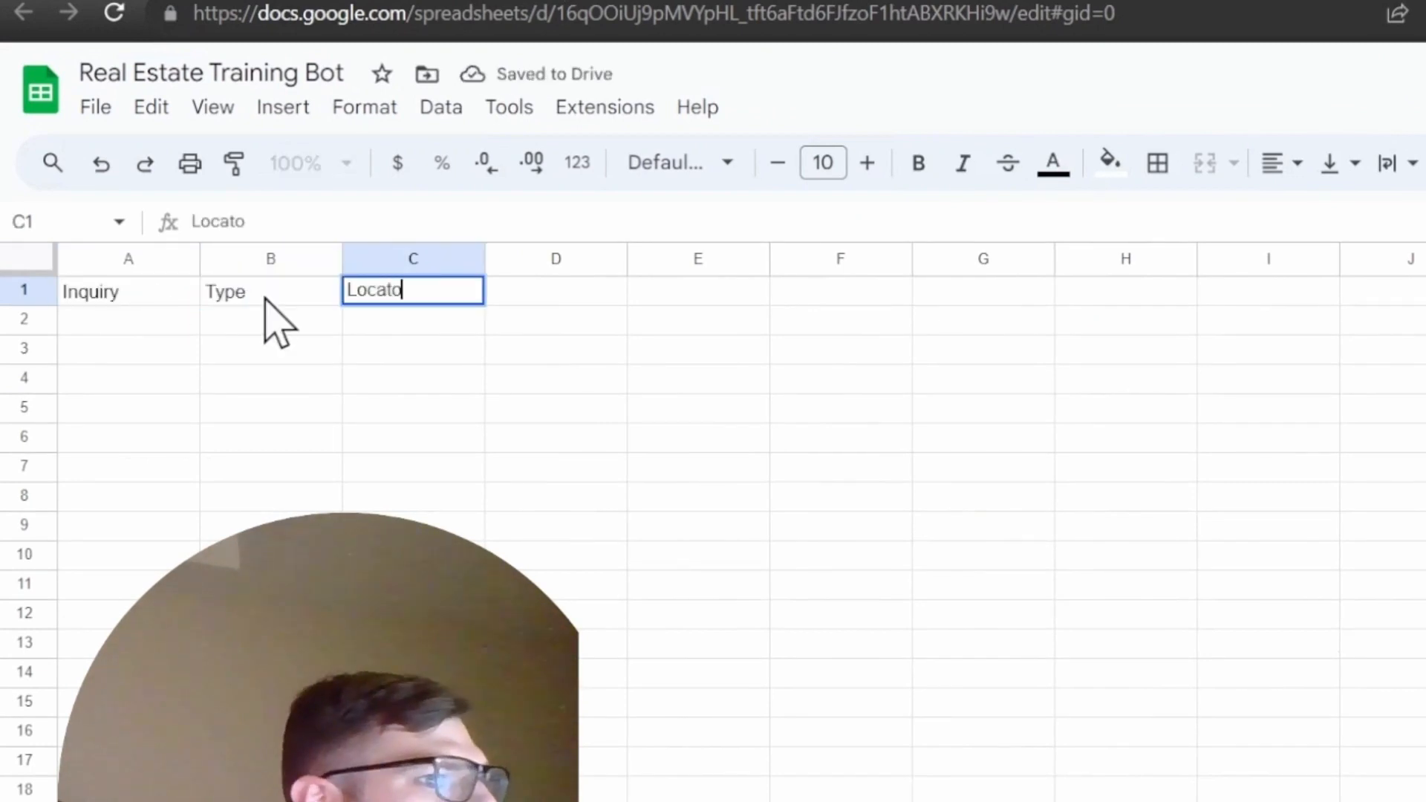
key("BackSpace")
type("ion")
key("Tab")
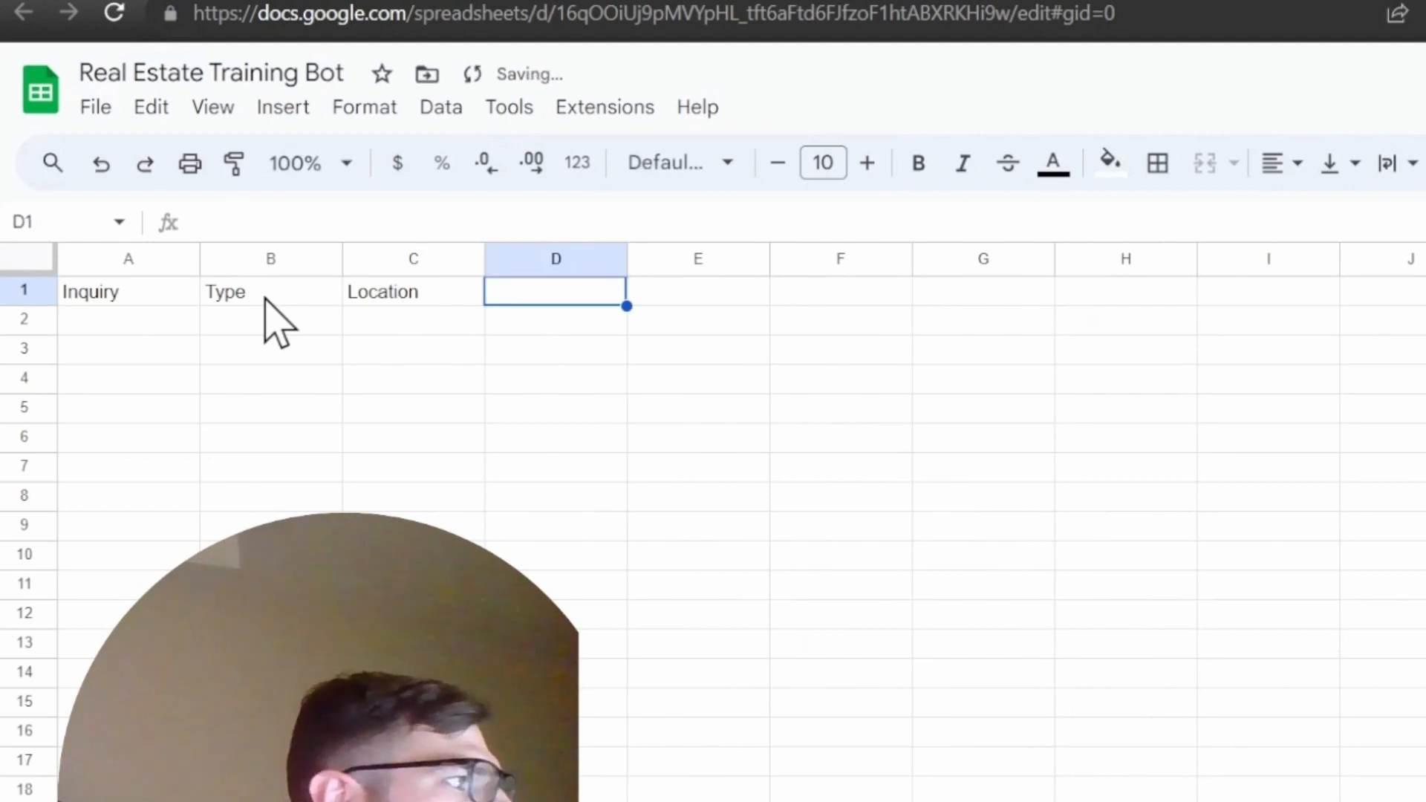
type("Budget")
key("Tab")
type("Time")
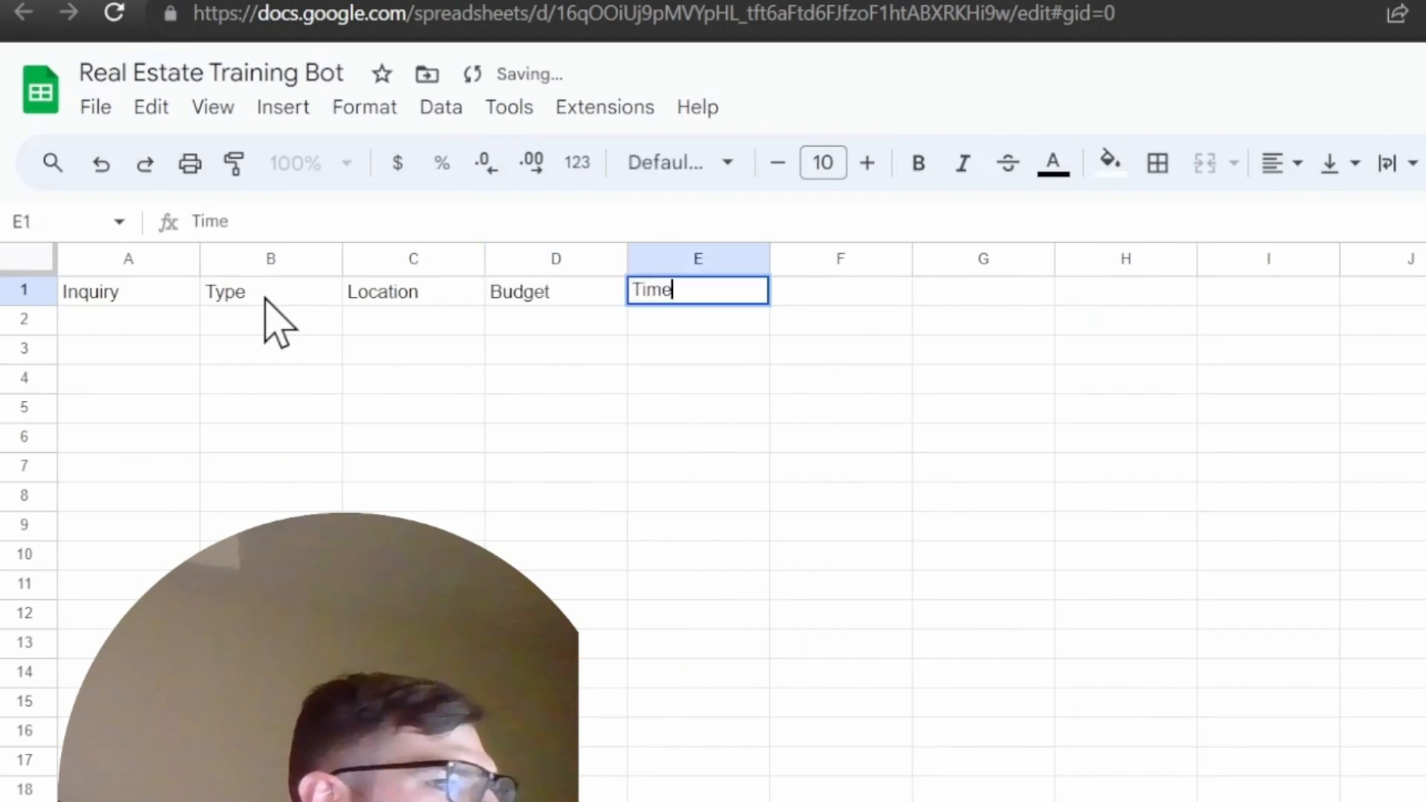
type("Line")
key("Tab")
type("N")
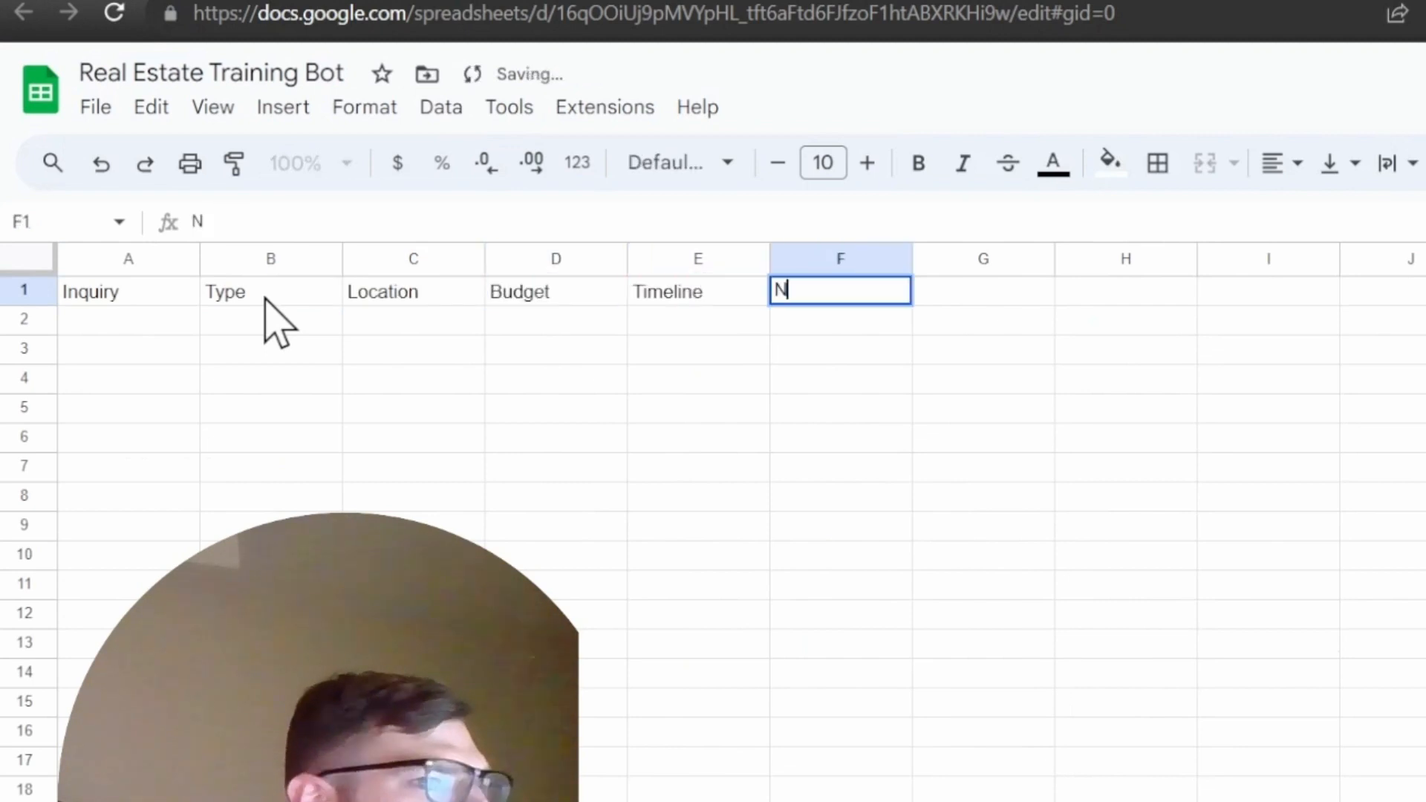
type("ame")
key("Tab")
type("Email")
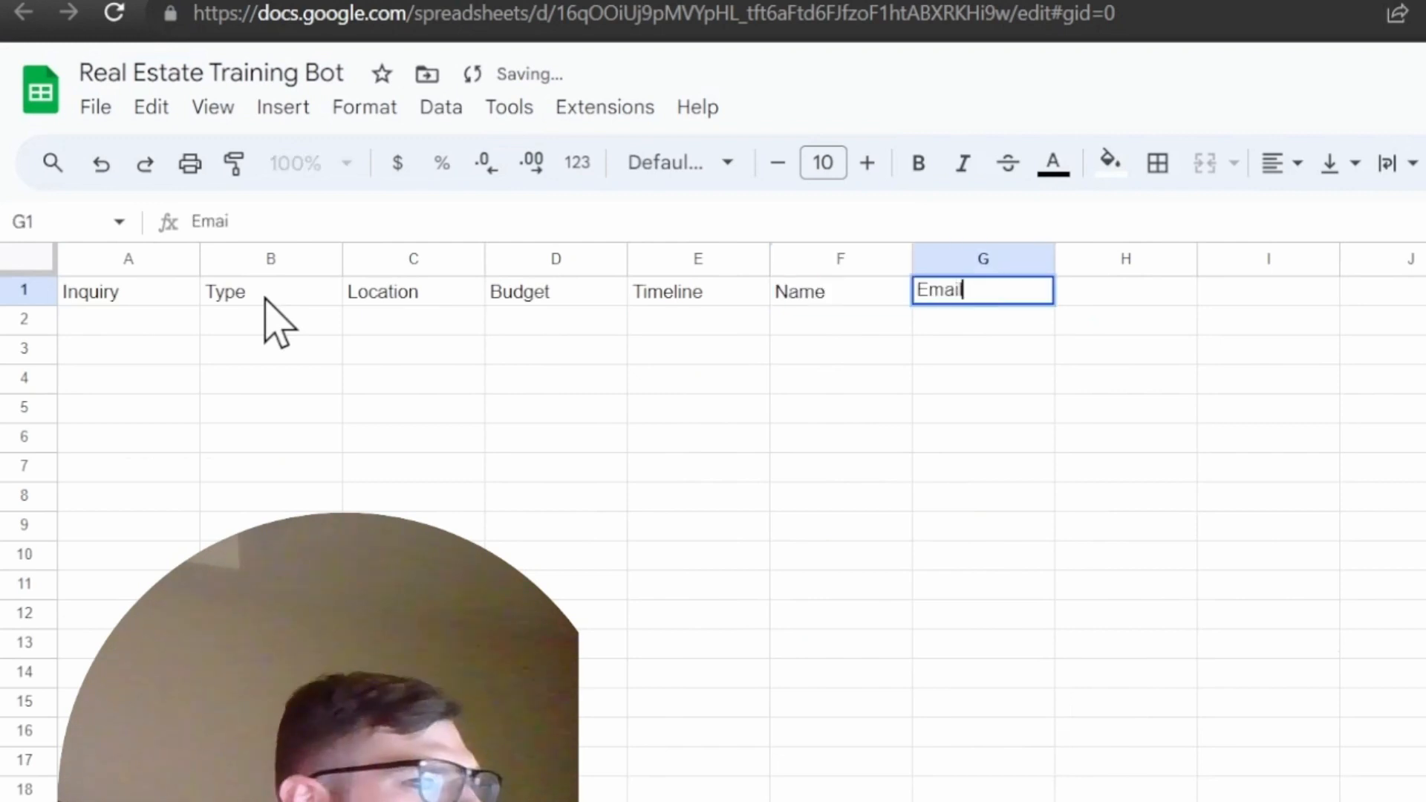
key("Tab")
type("Ph")
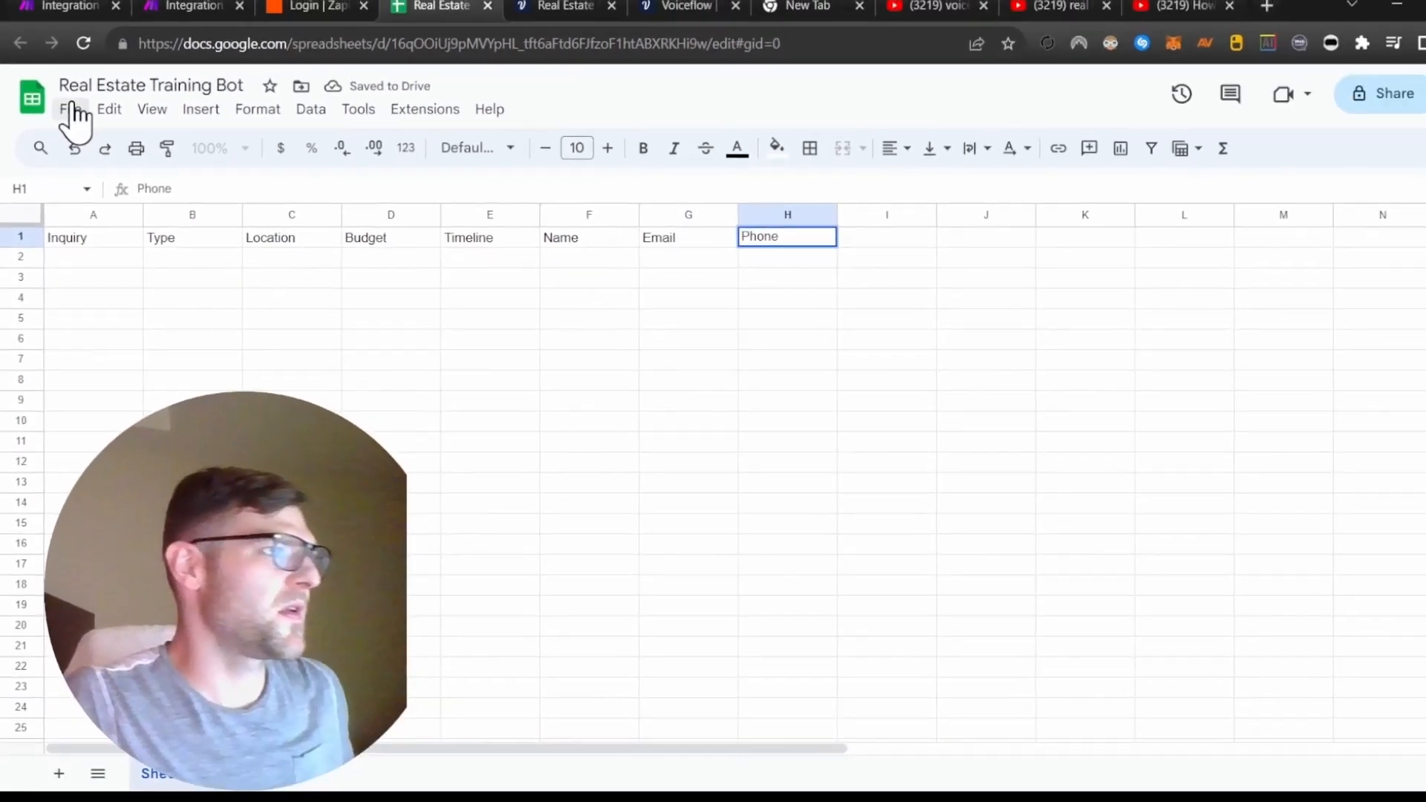
left_click(95, 107)
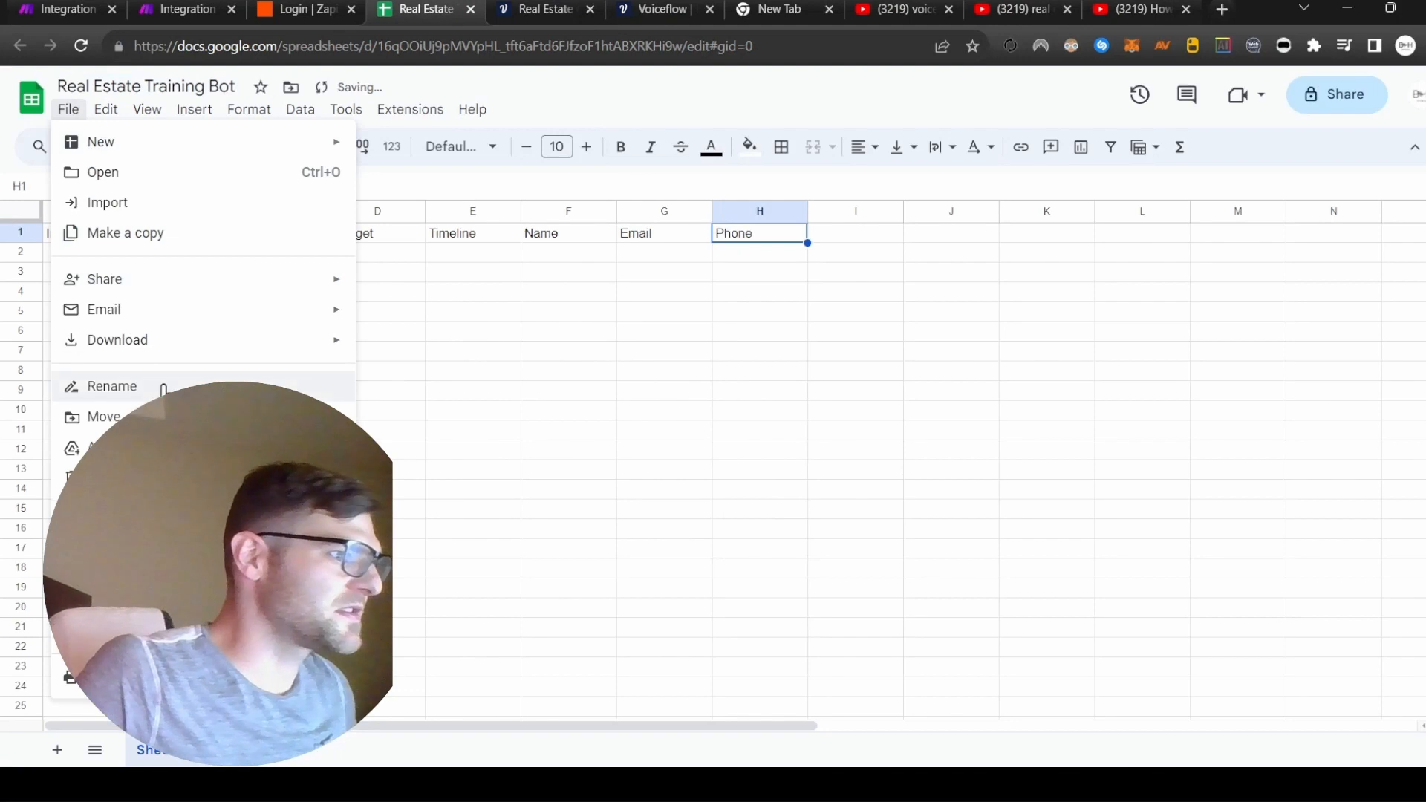
Back in Make, list the Drive files to choose the target spreadsheet.
left_click(576, 95)
left_click(177, 9)
left_click(612, 459)
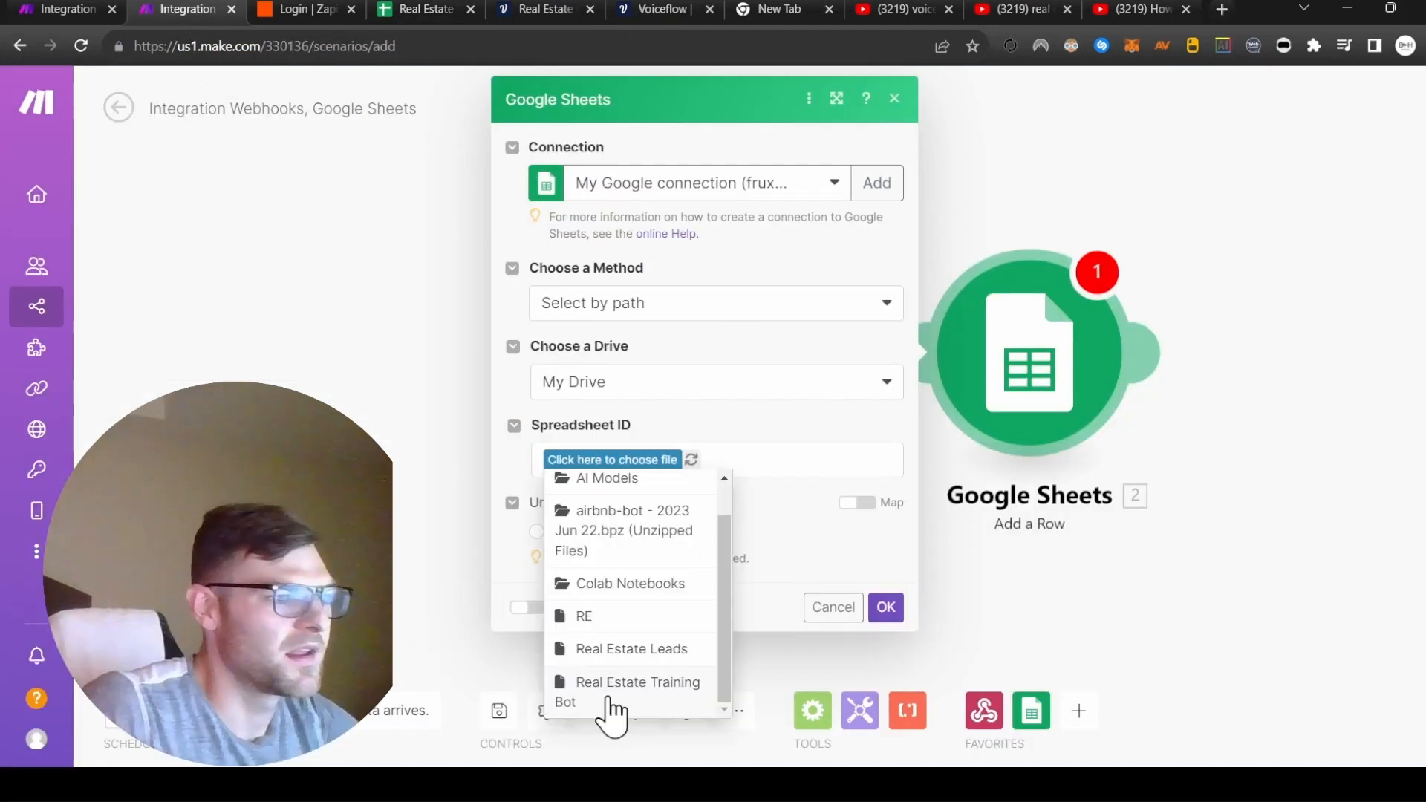
Point Add a Row at Real Estate Training Bot's Sheet1 and bring up the Inquiry (A) mapping.
left_click(624, 694)
scroll(646, 520, "down", 5)
left_click(594, 258)
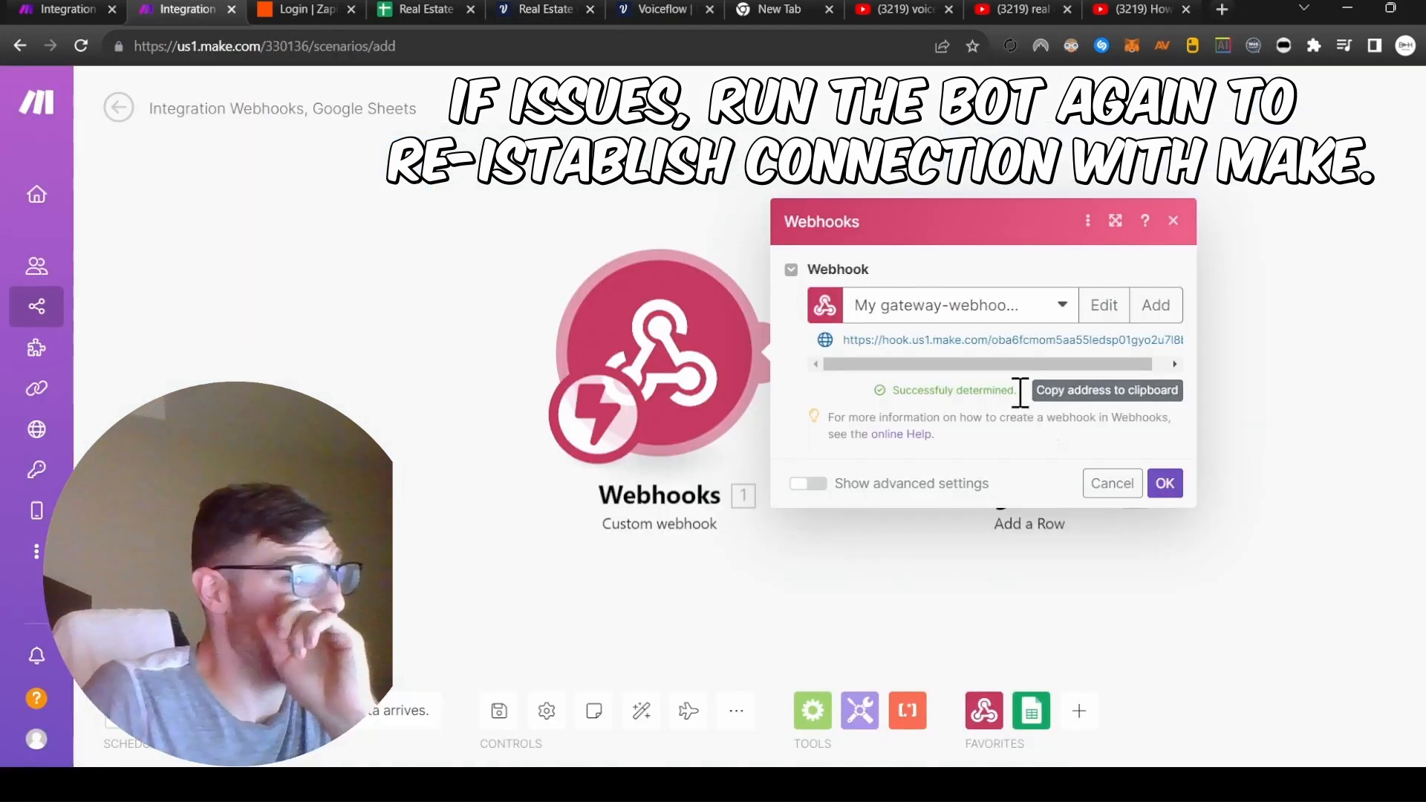
left_click(1164, 483)
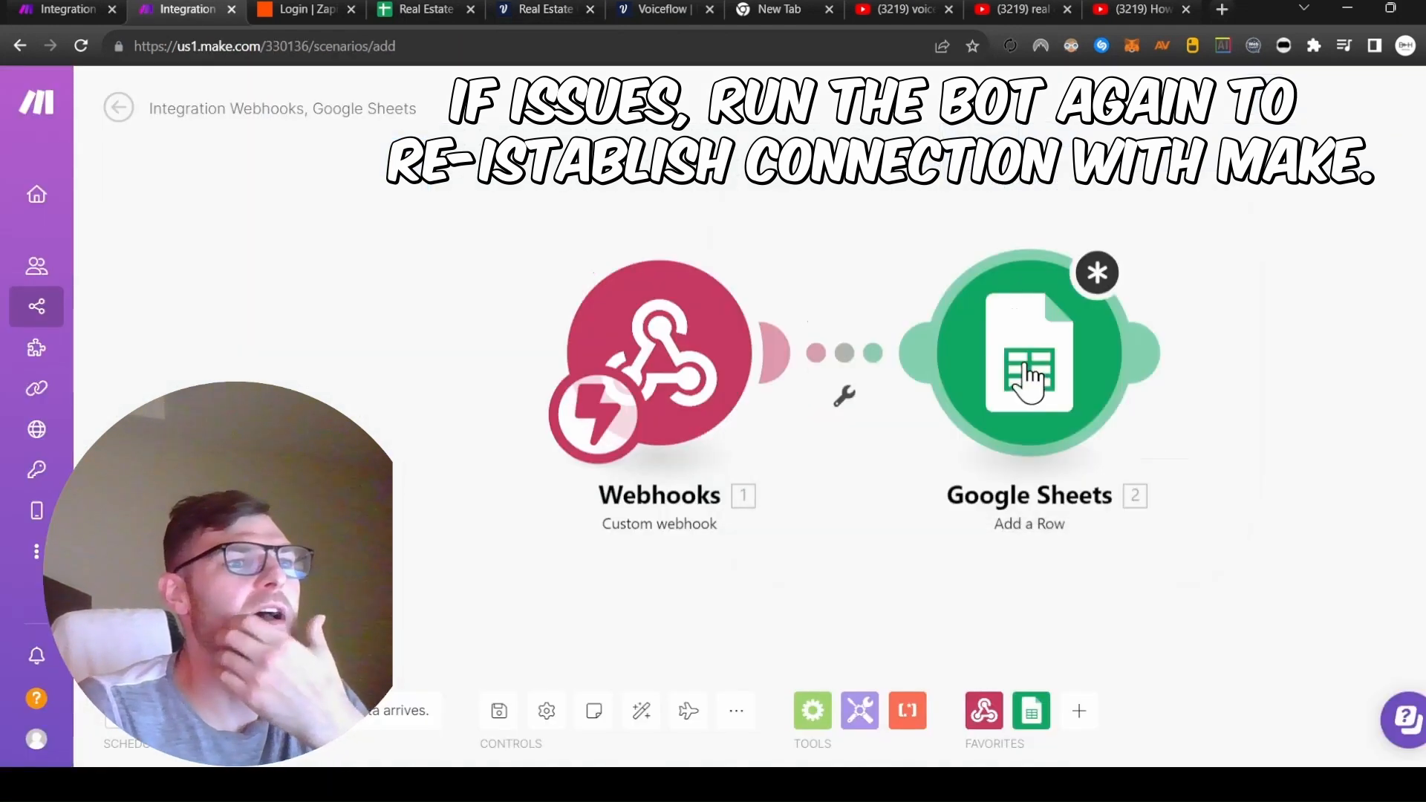
left_click(1040, 366)
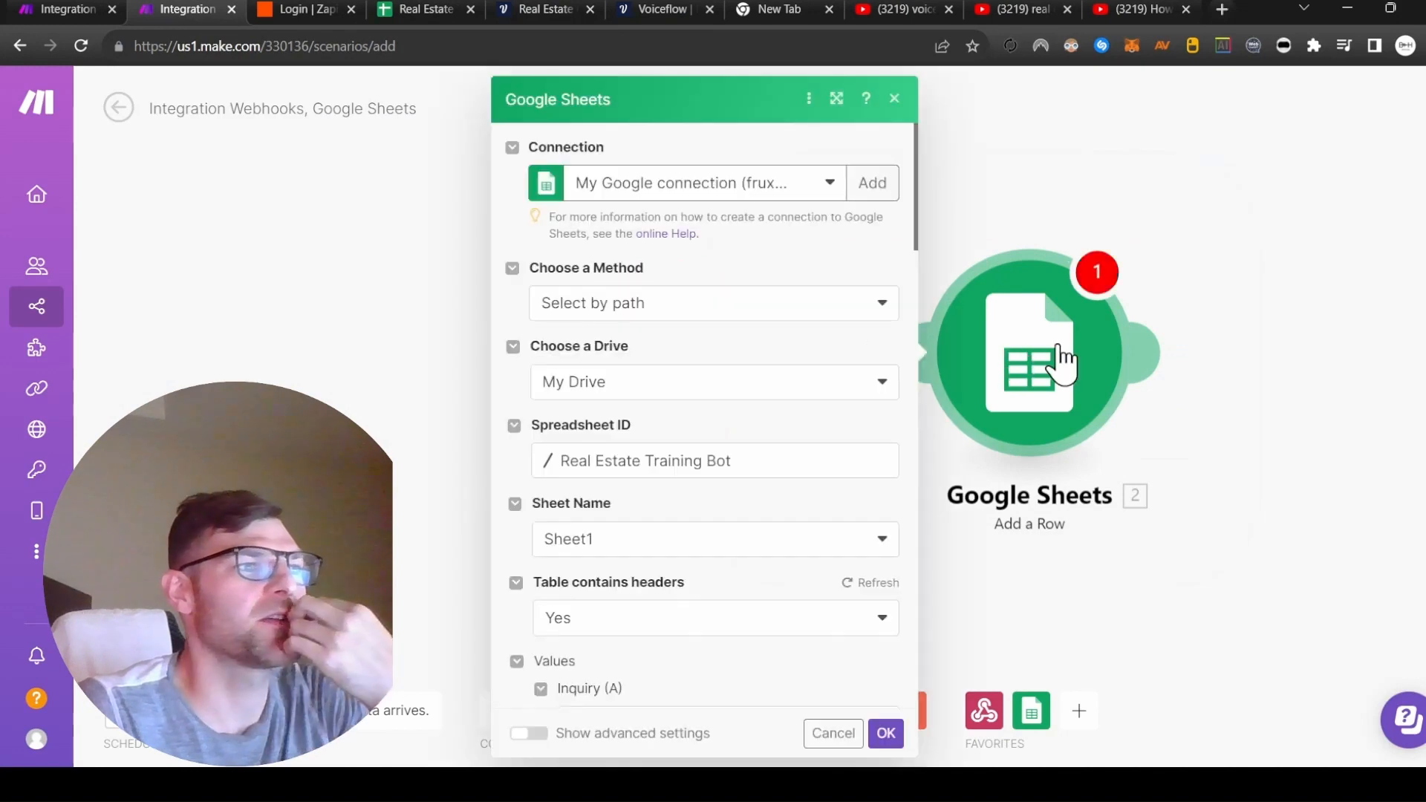
scroll(743, 436, "down", 4)
left_click(742, 438)
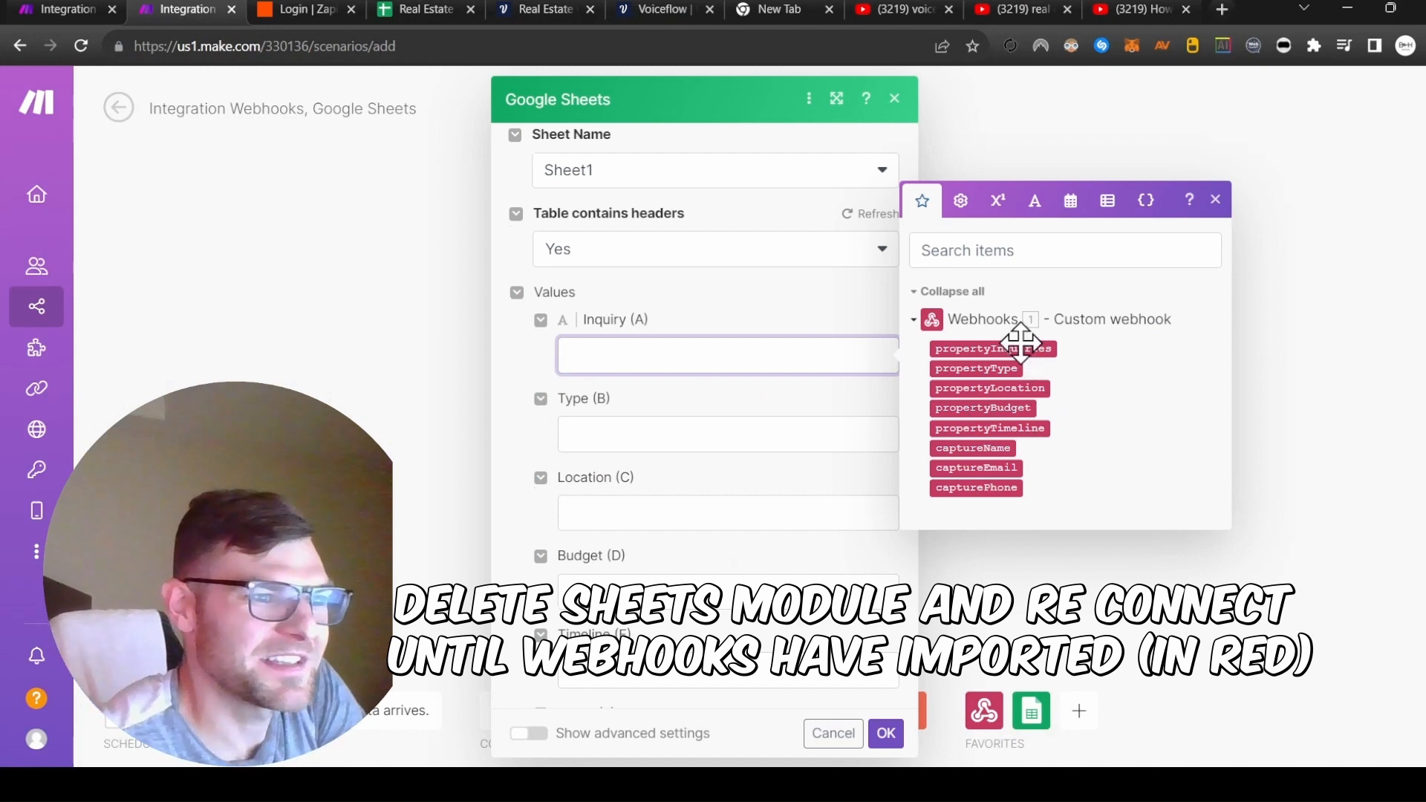
Map propertyInquiries, propertyType, propertyLocation, propertyBudget and propertyTimeline into columns A–E.
left_click(986, 351)
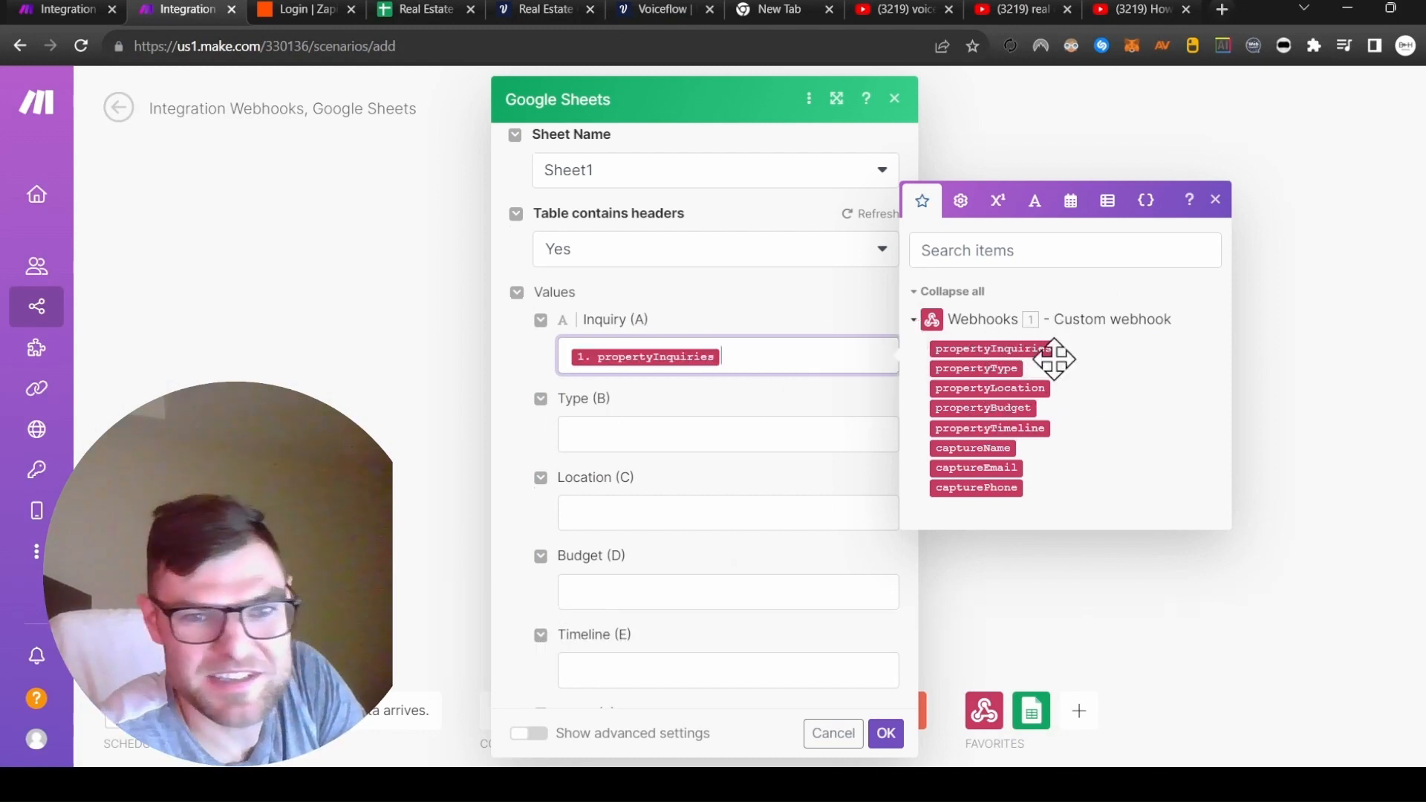
left_click(605, 436)
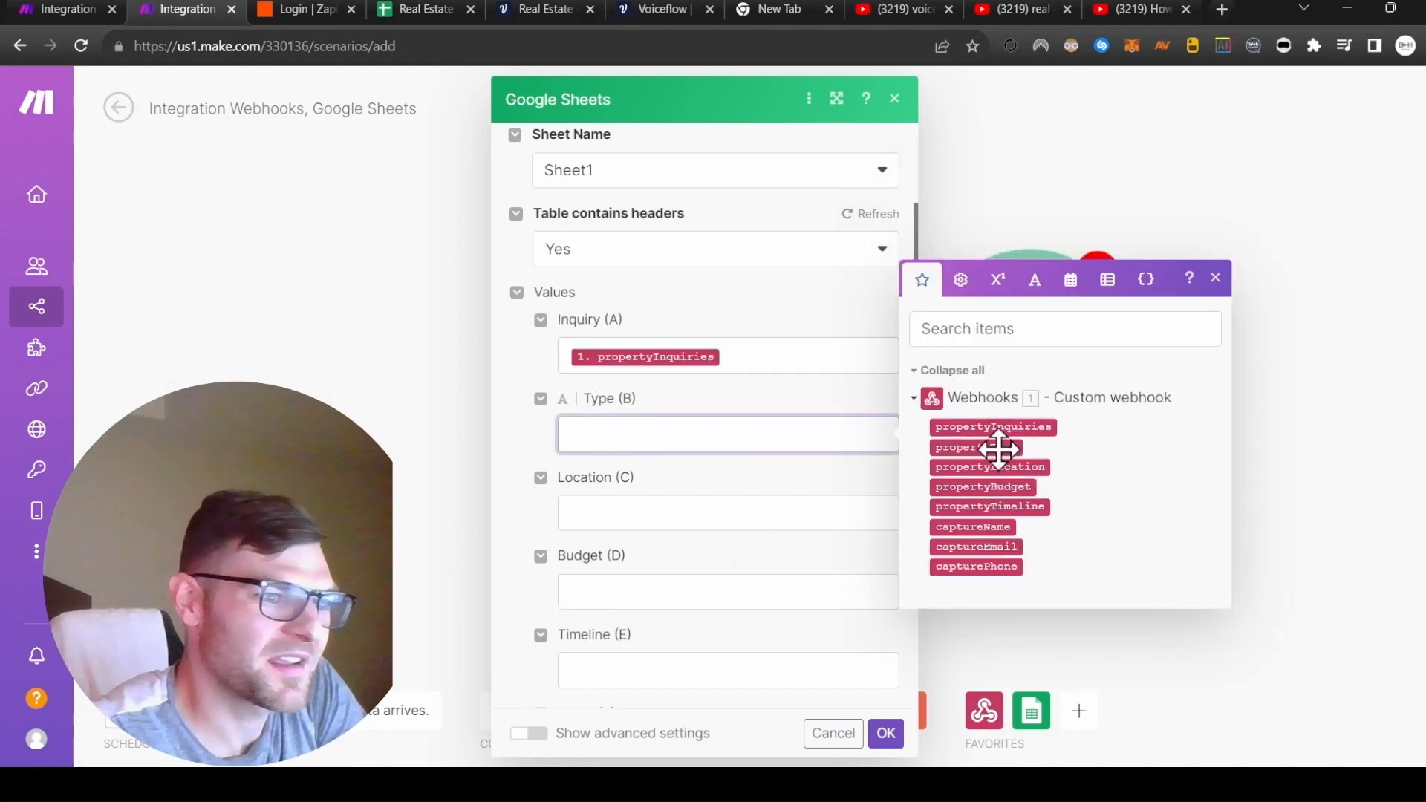
left_click(976, 448)
left_click(672, 522)
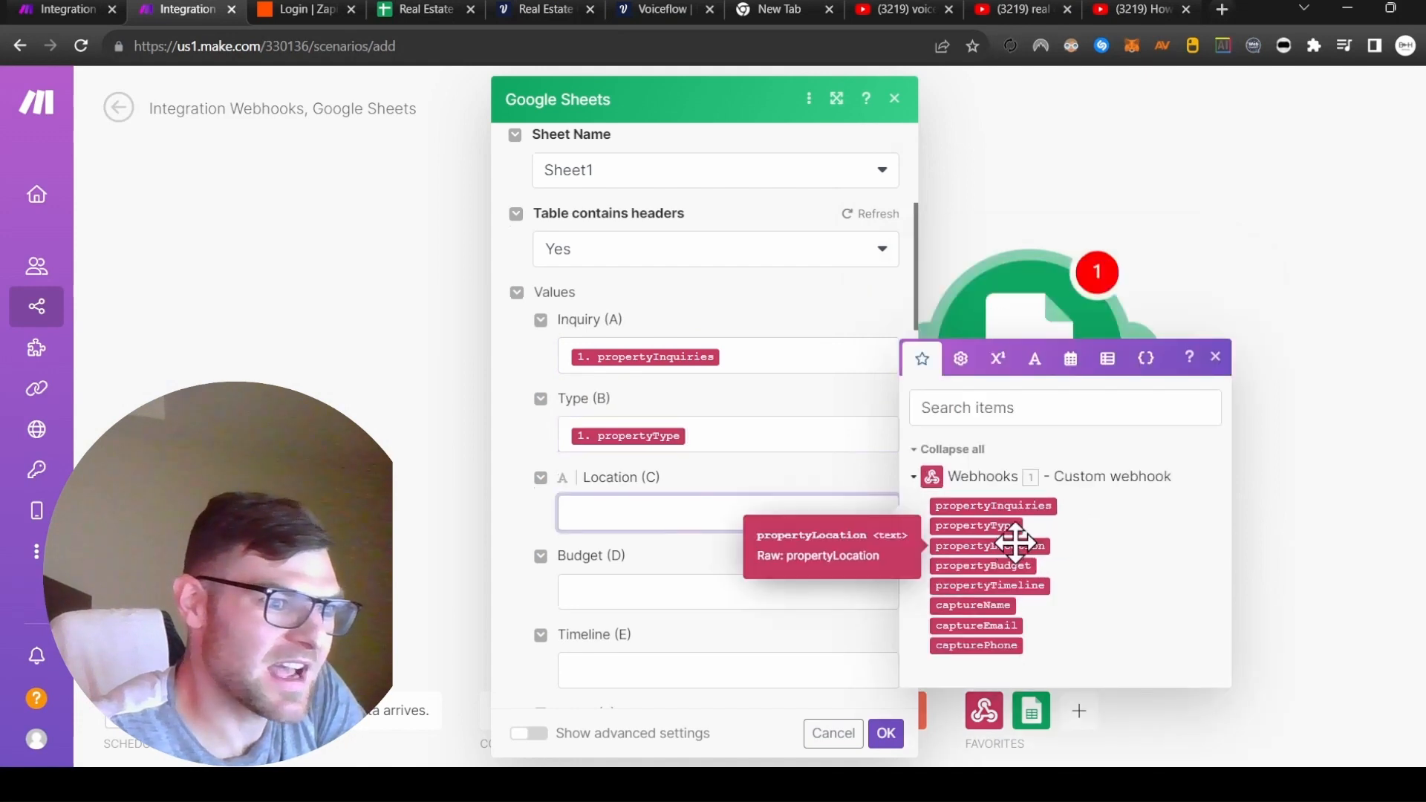
left_click(1015, 546)
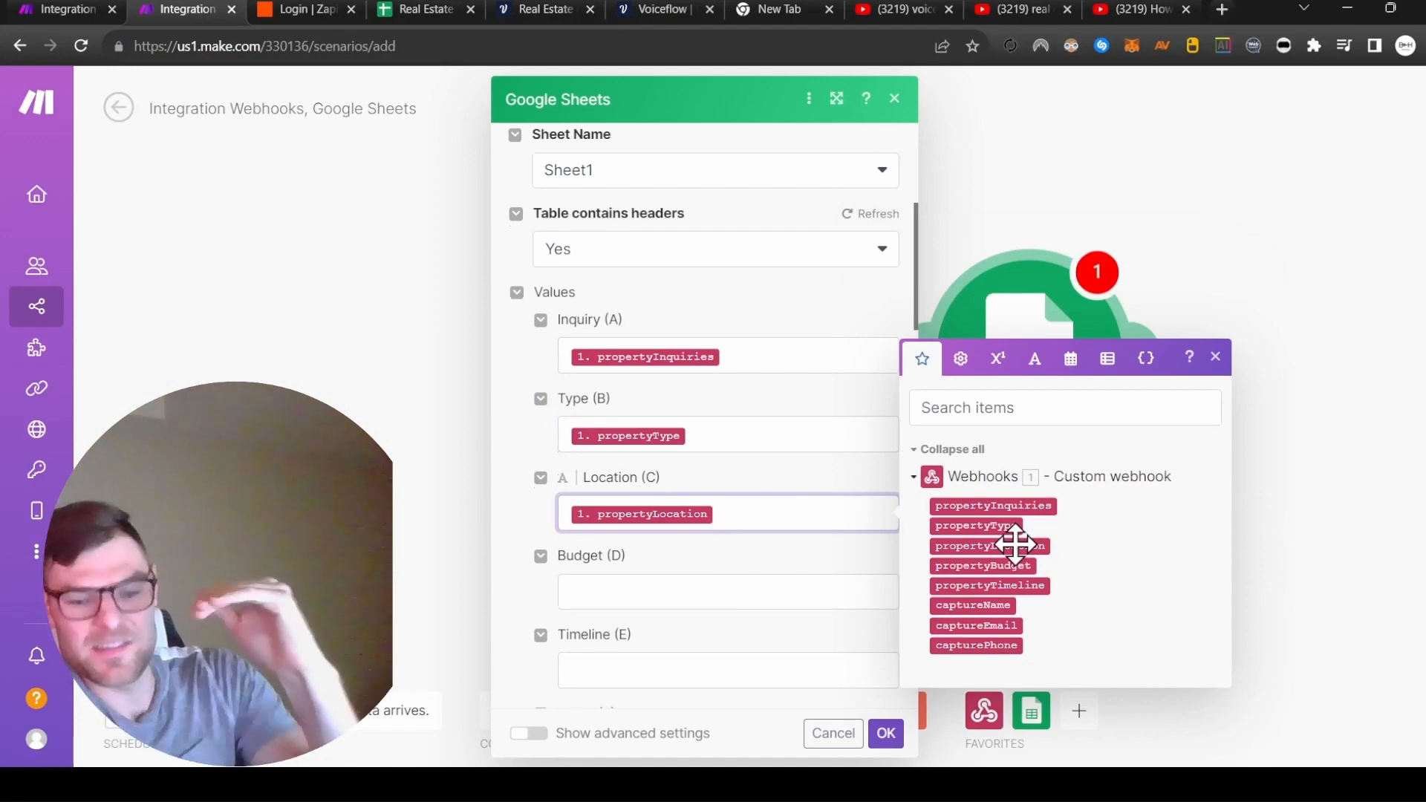
left_click_drag(999, 566, 742, 598)
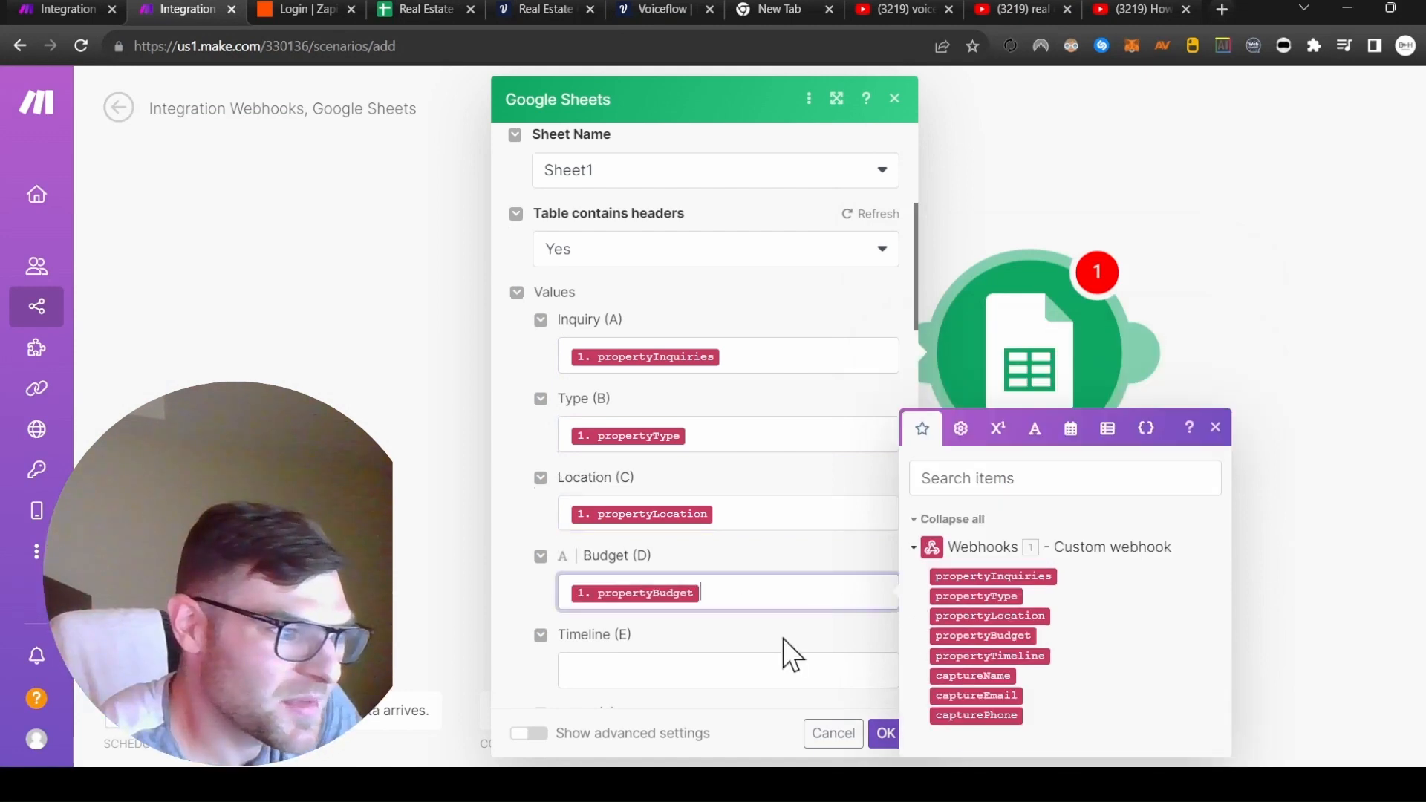
left_click(730, 669)
left_click(995, 656)
Map captureName, captureEmail and capturePhone into Name, Email and Phone, then save the module.
scroll(772, 602, "down", 3)
left_click(750, 467)
left_click(975, 557)
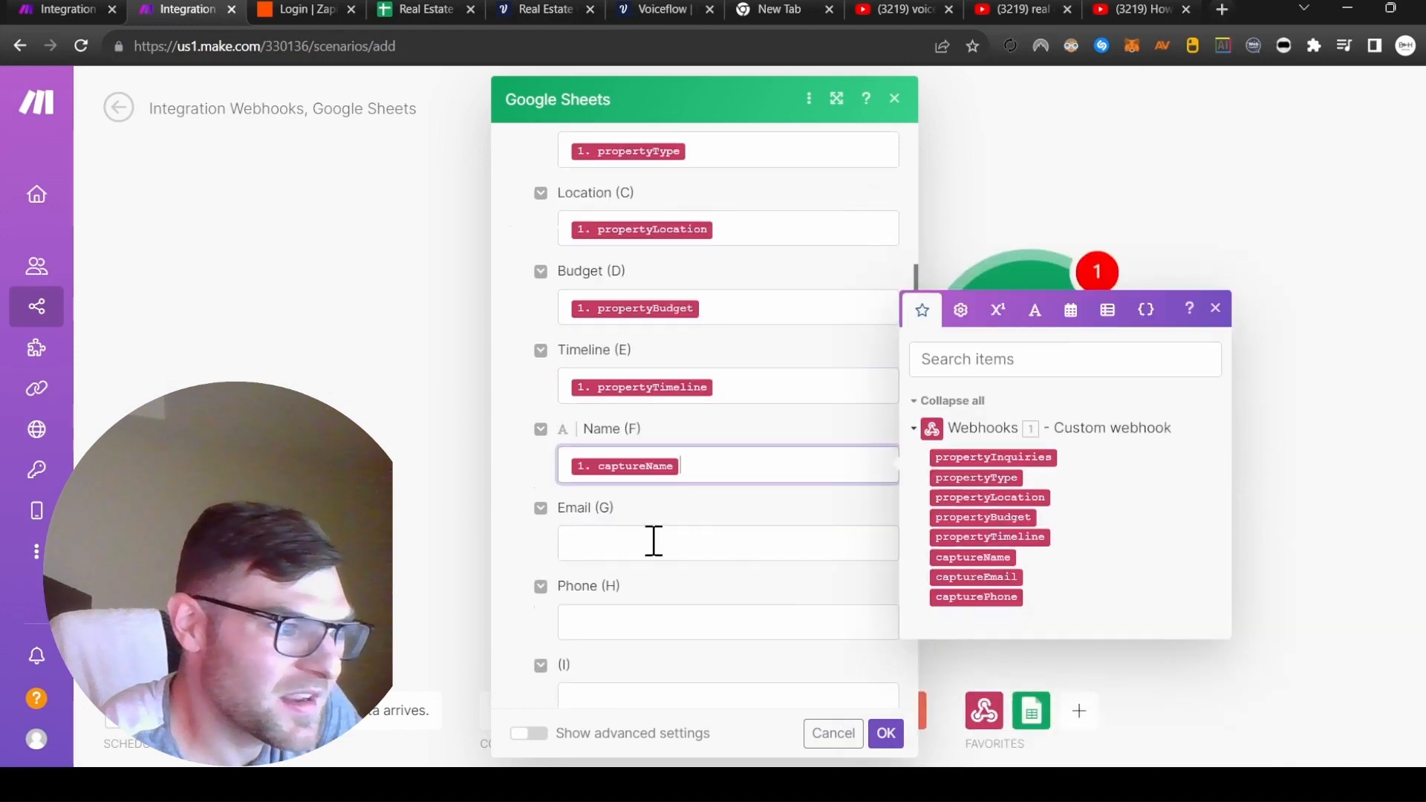
left_click(654, 543)
left_click(996, 655)
left_click(750, 621)
left_click(974, 713)
left_click(886, 733)
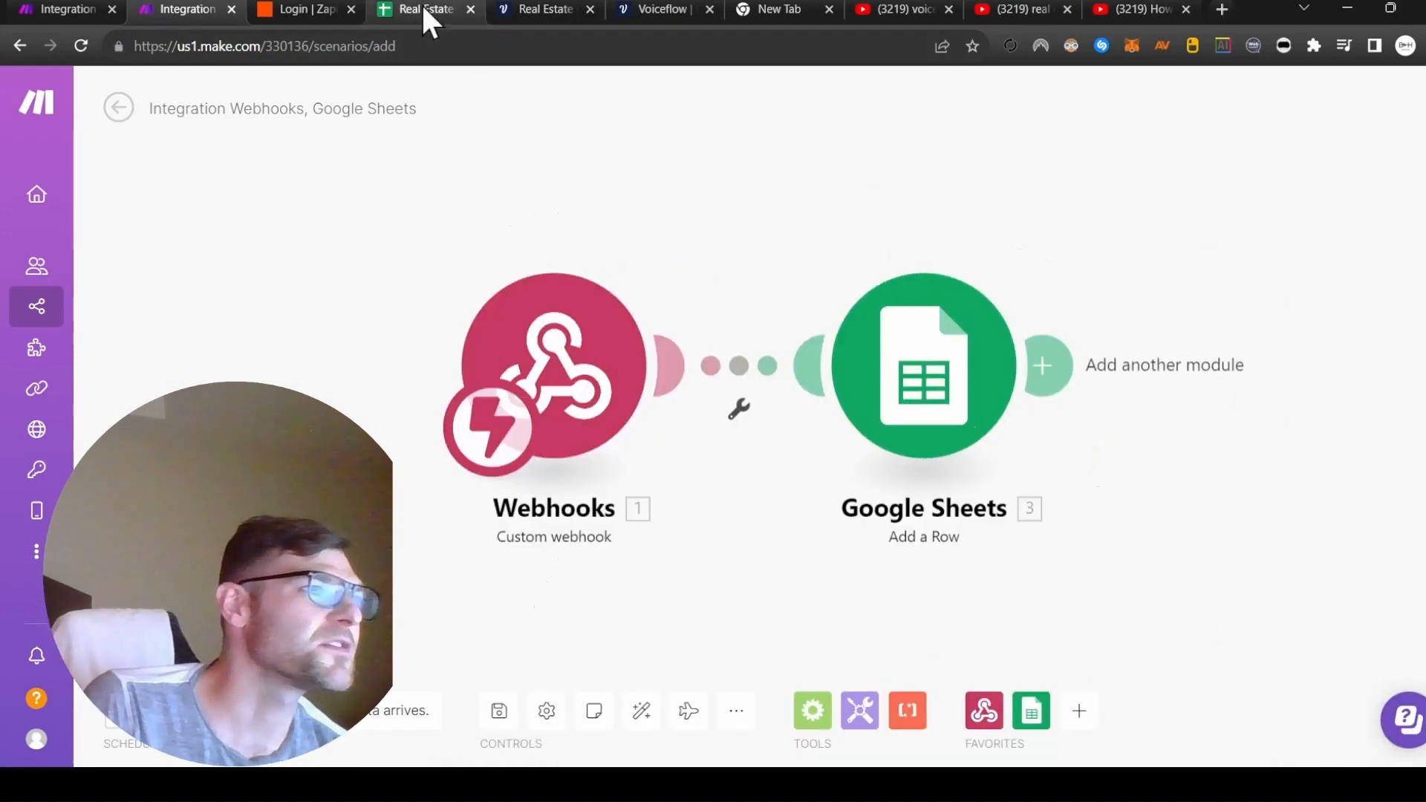
Open the shared Voiceflow prototype in a new tab and start a conversation.
left_click(537, 12)
scroll(804, 302, "down", 3)
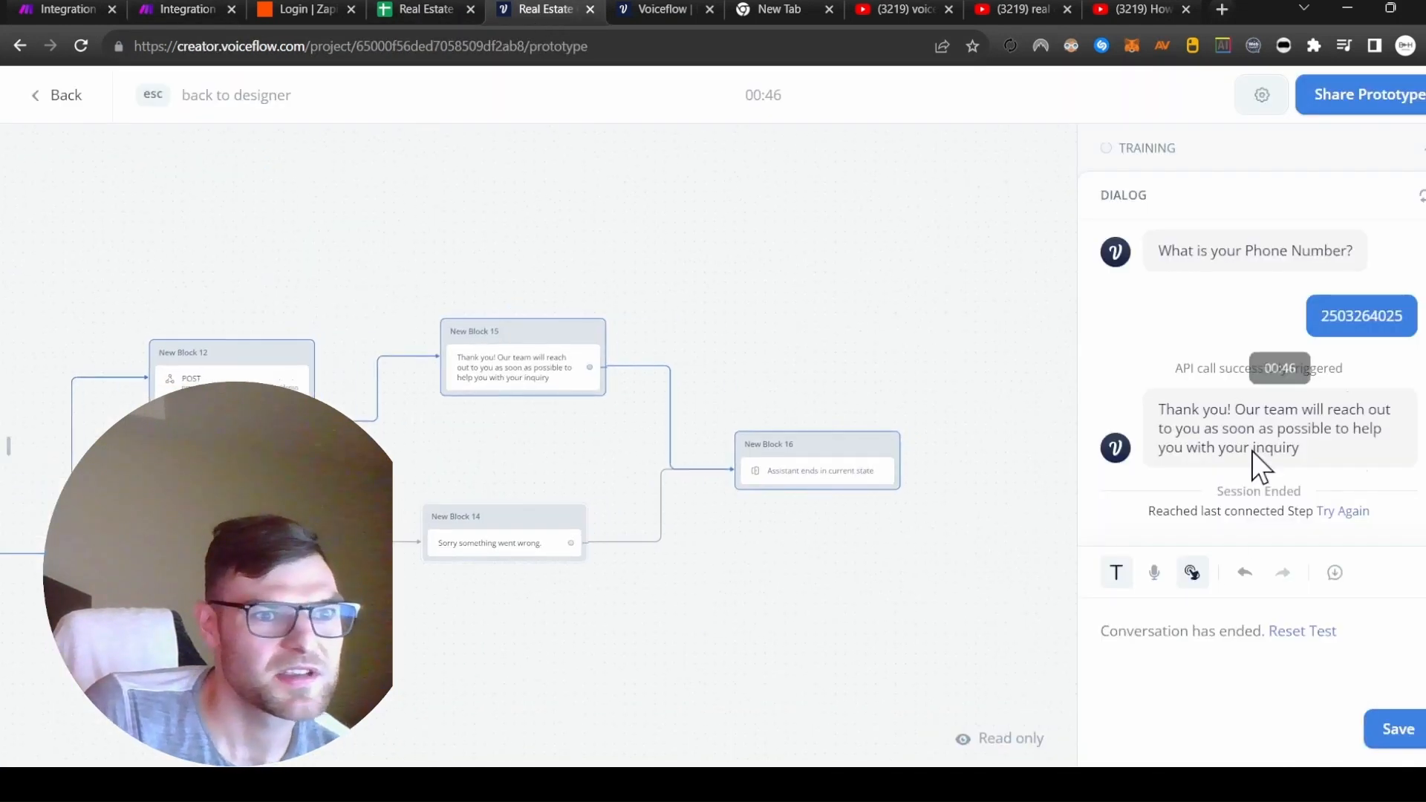
left_click(1373, 100)
left_click(1373, 100)
left_click(1377, 102)
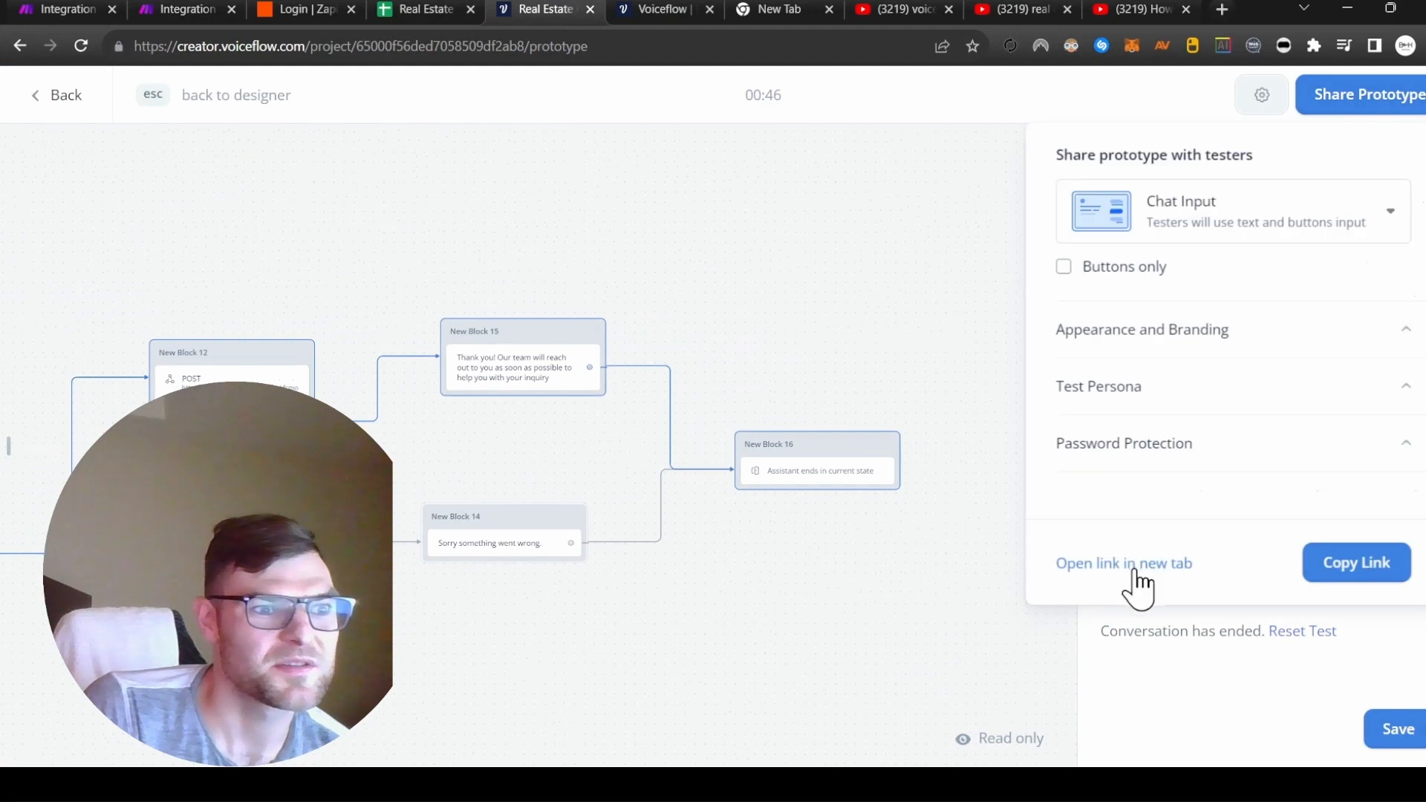
left_click(1135, 564)
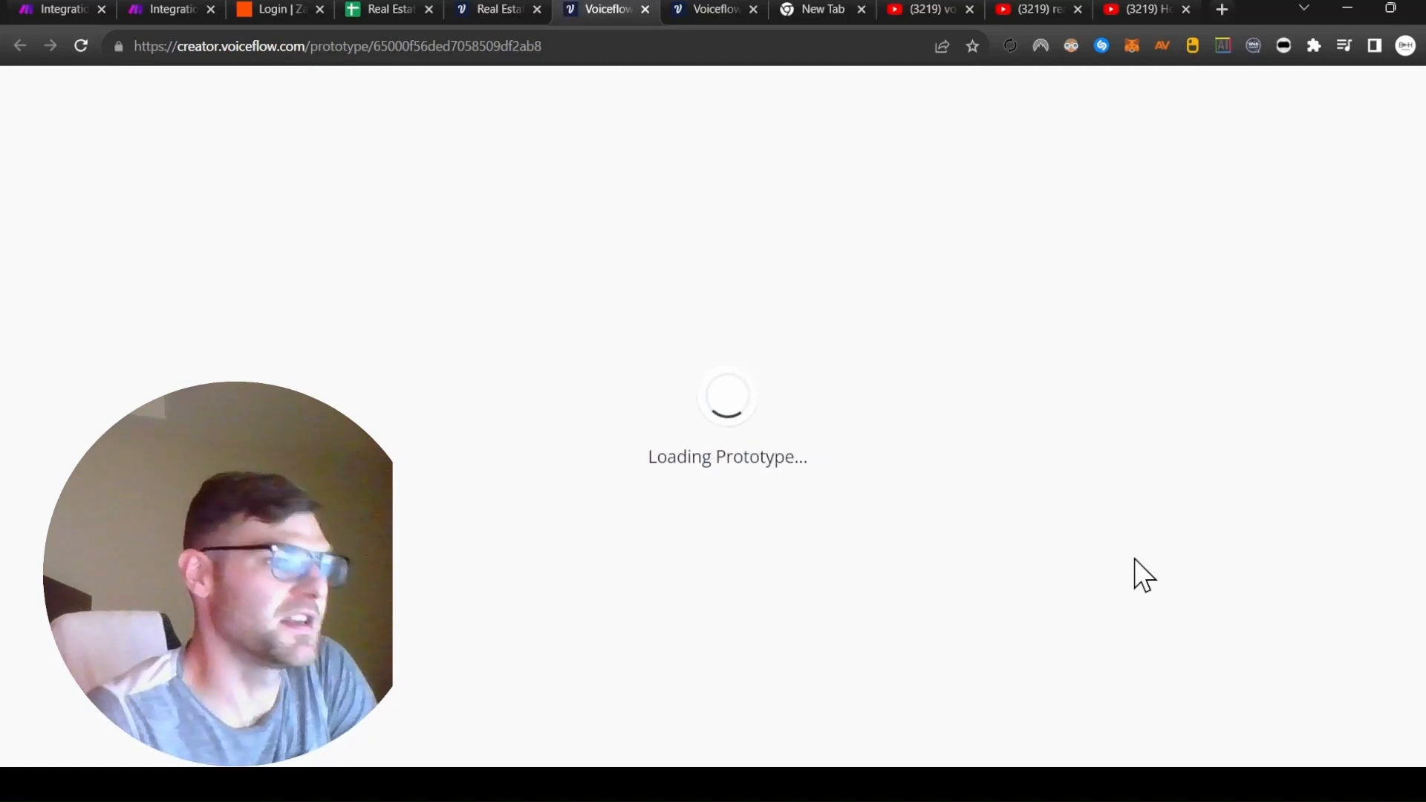
left_click(427, 404)
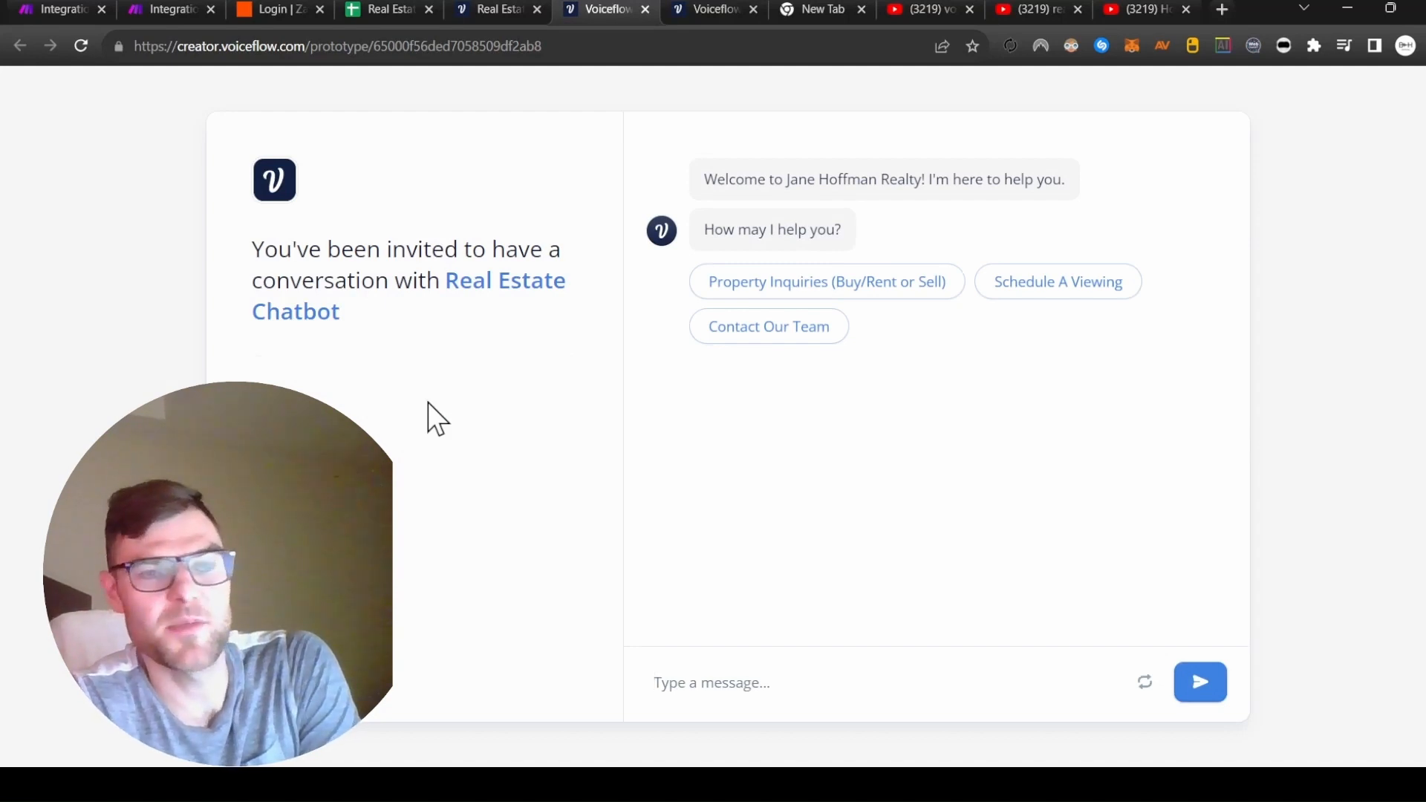
Answer Property Inquiries, Sell, Apartment, Glenmore, $500,000 - $1,000,000 and In 4-6 months.
left_click(820, 281)
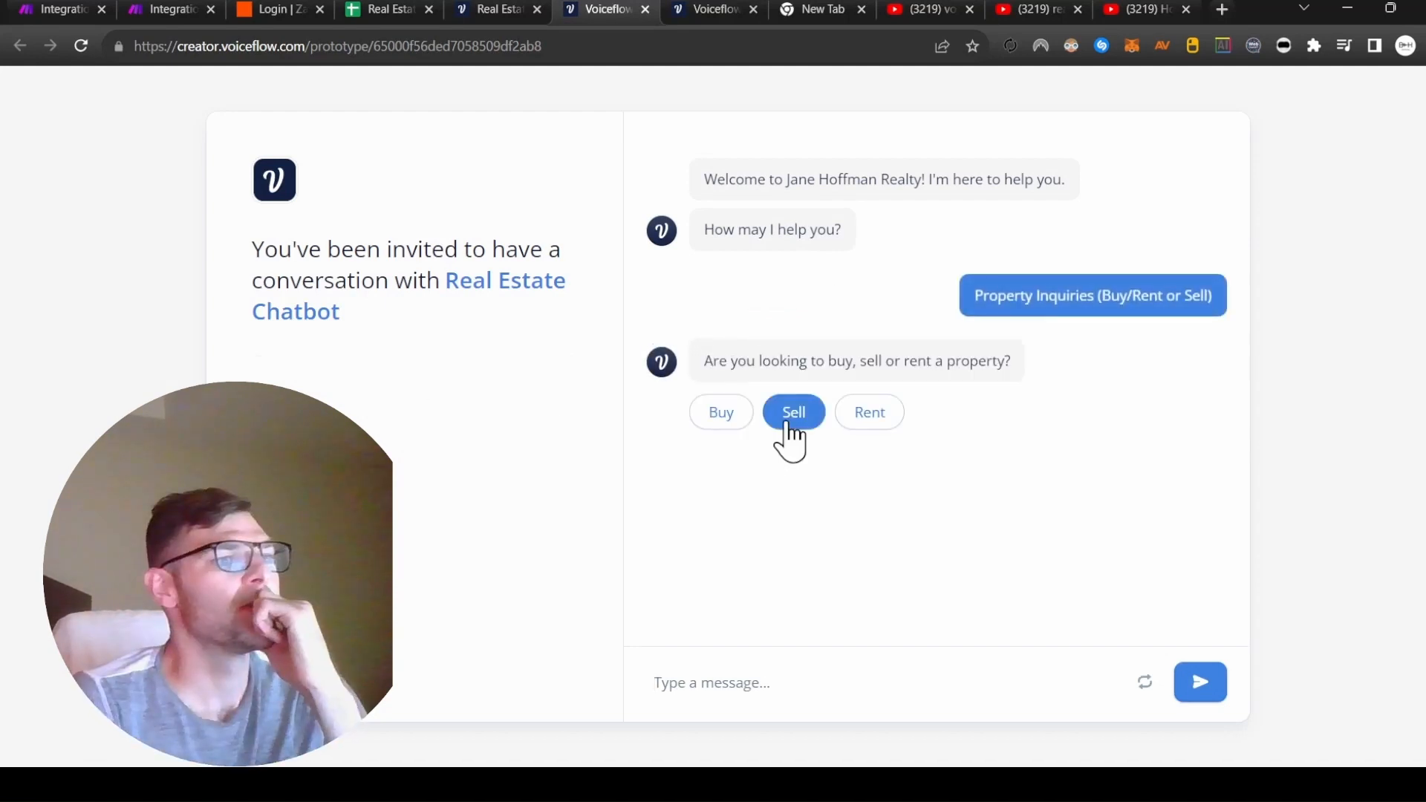
left_click(788, 424)
left_click(839, 554)
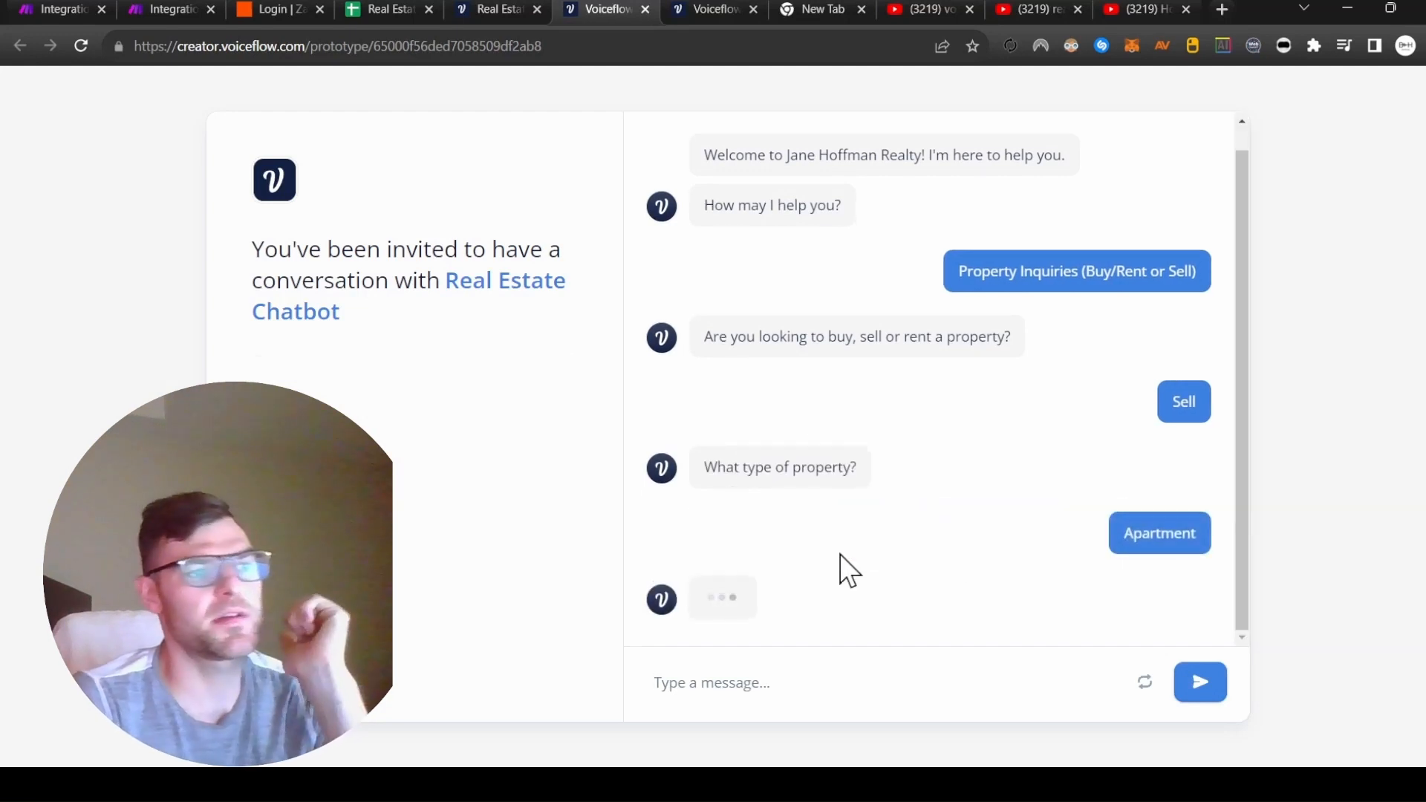
left_click(1015, 603)
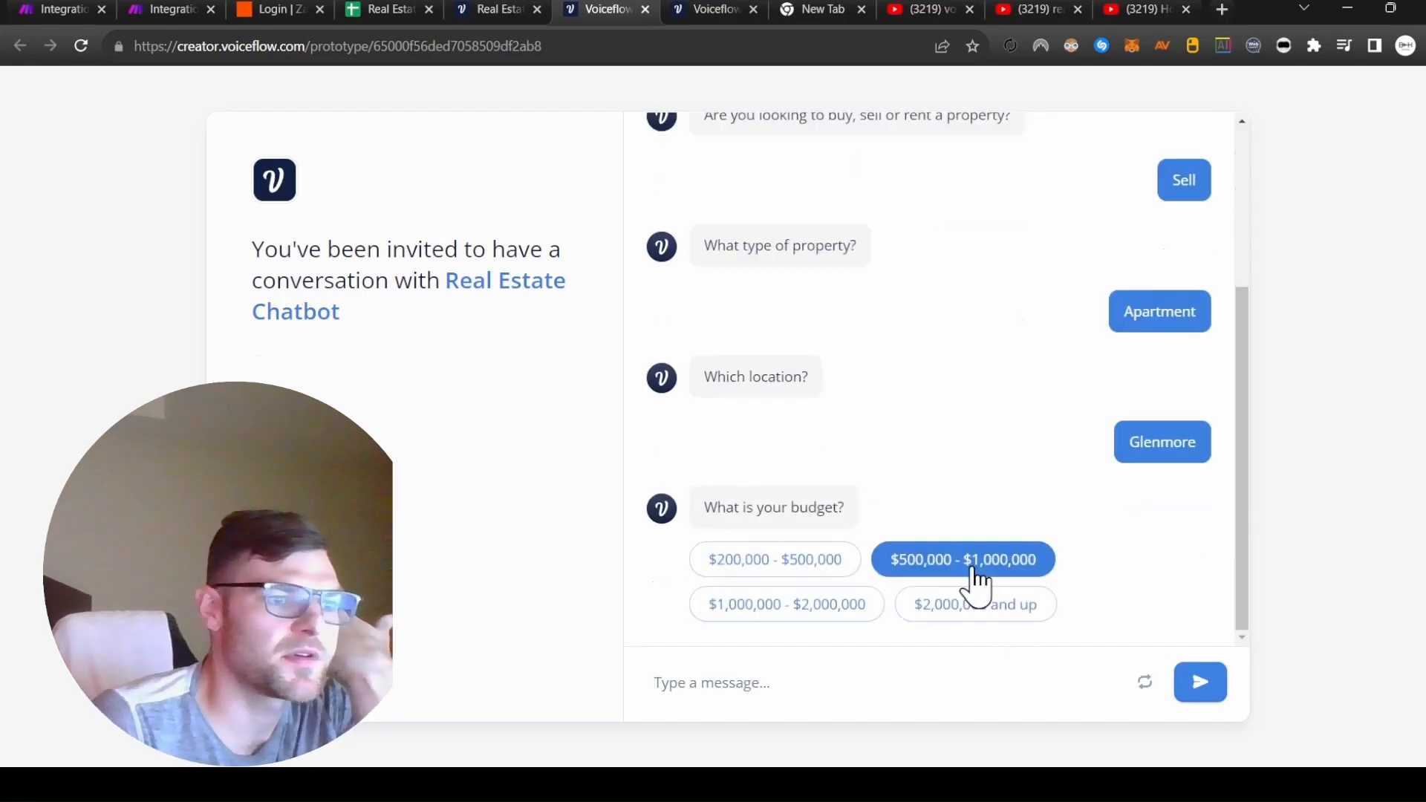
left_click(974, 574)
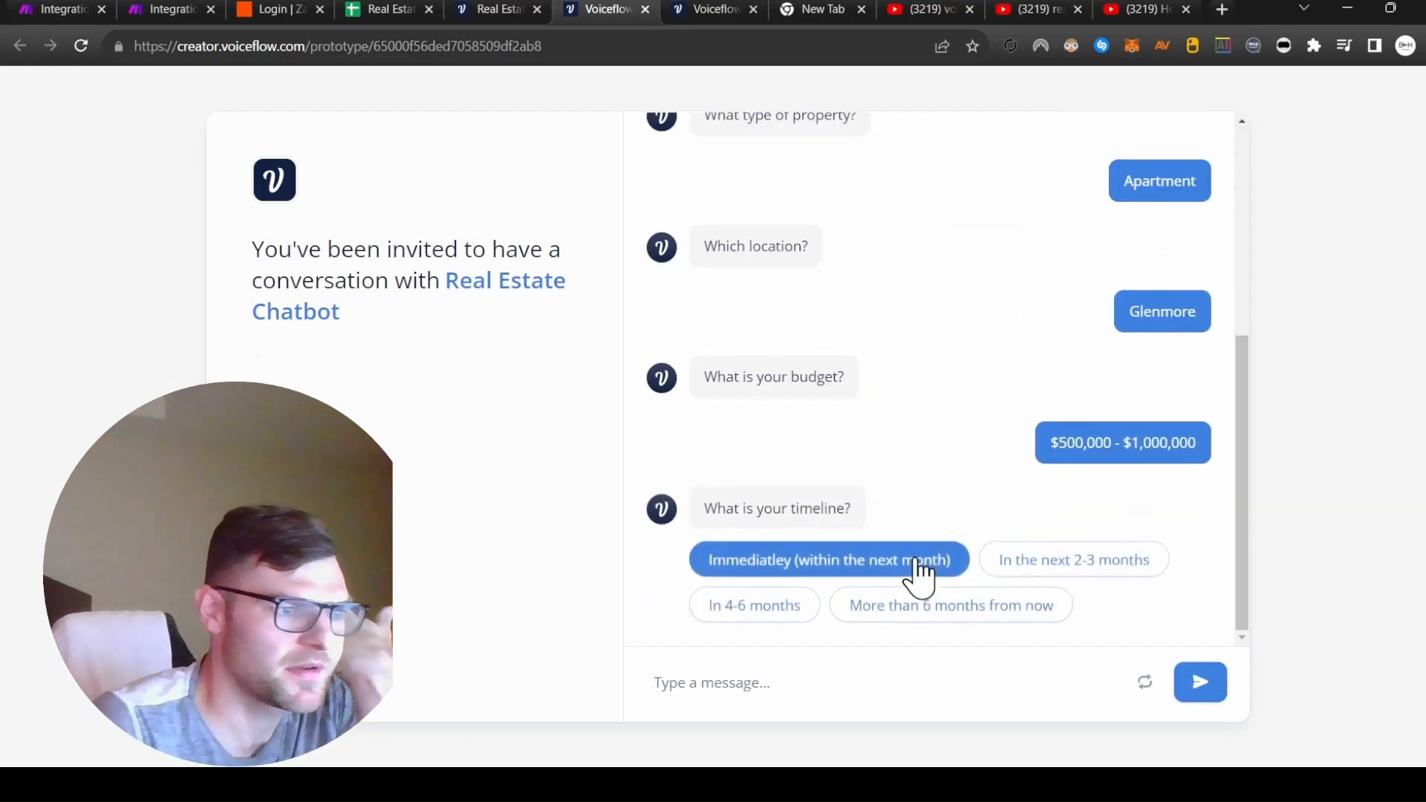
left_click(750, 608)
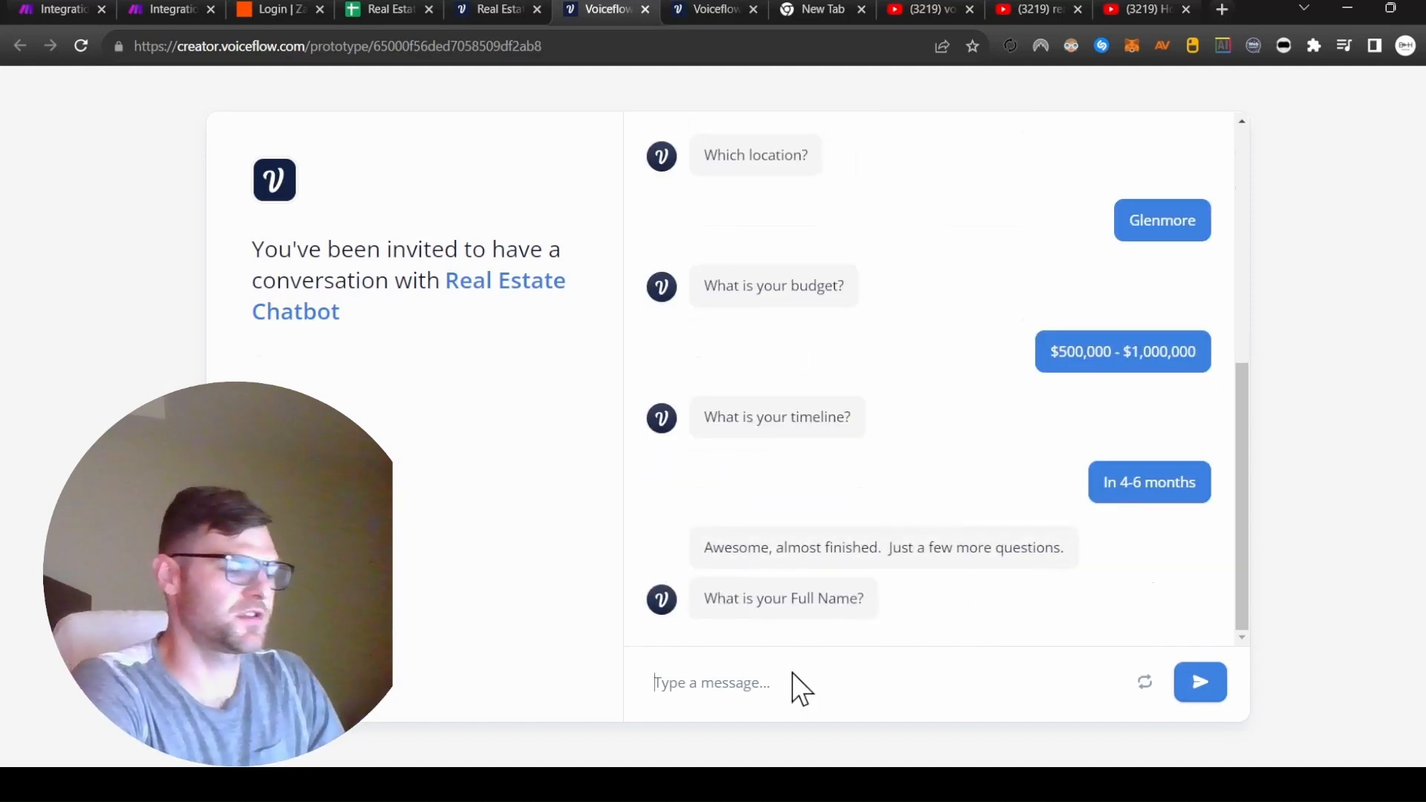
Enter the lead's full name, email and phone number, ending in the bot's error message.
key("Return")
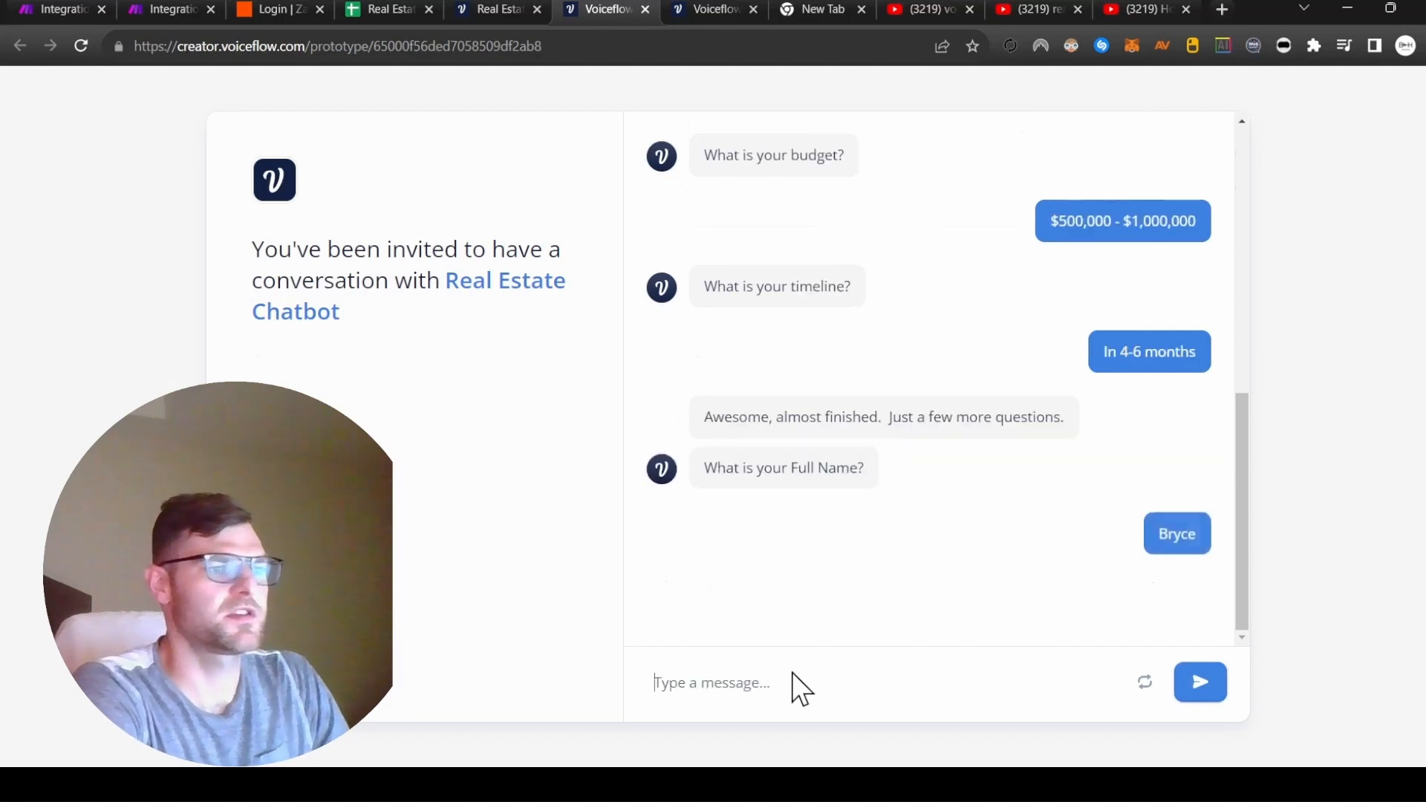
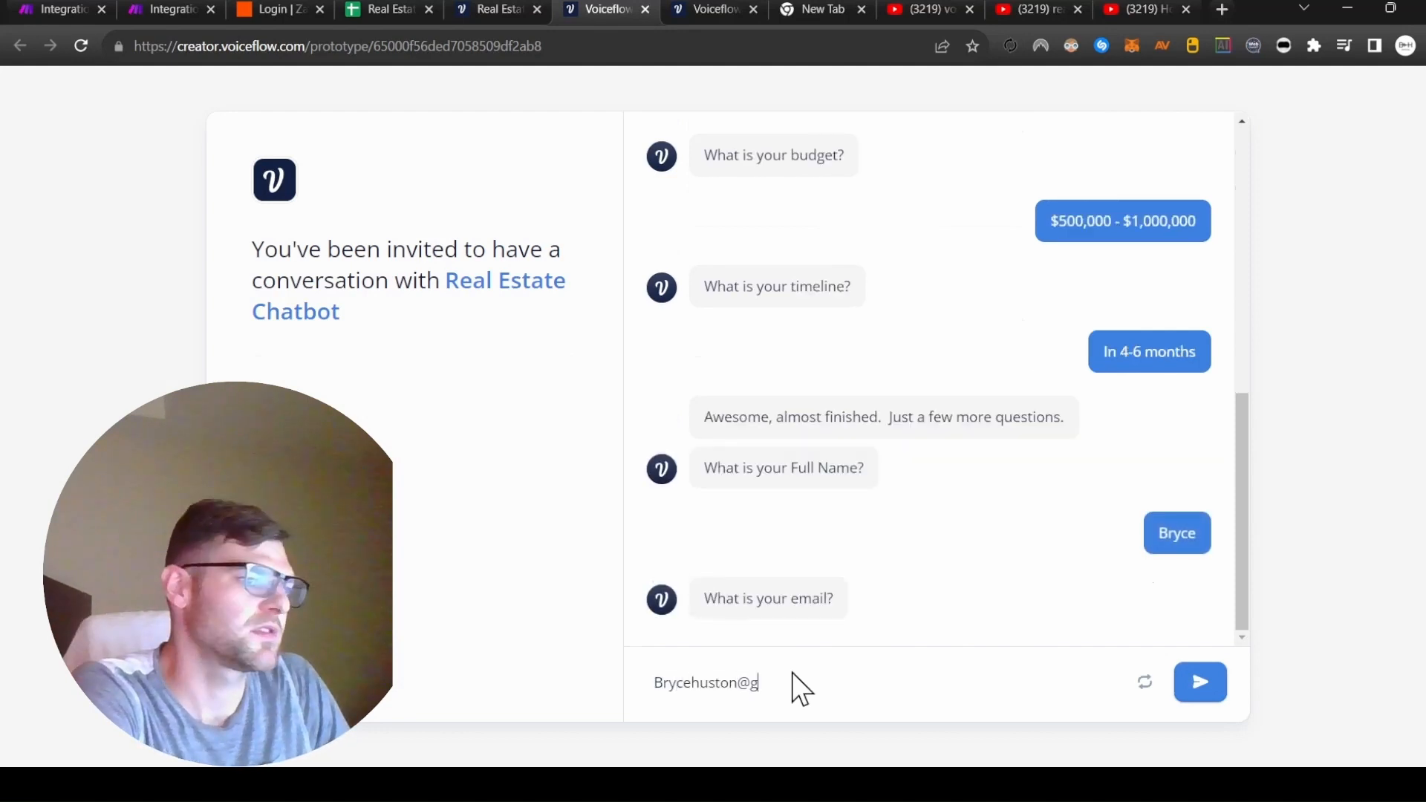
key("Return")
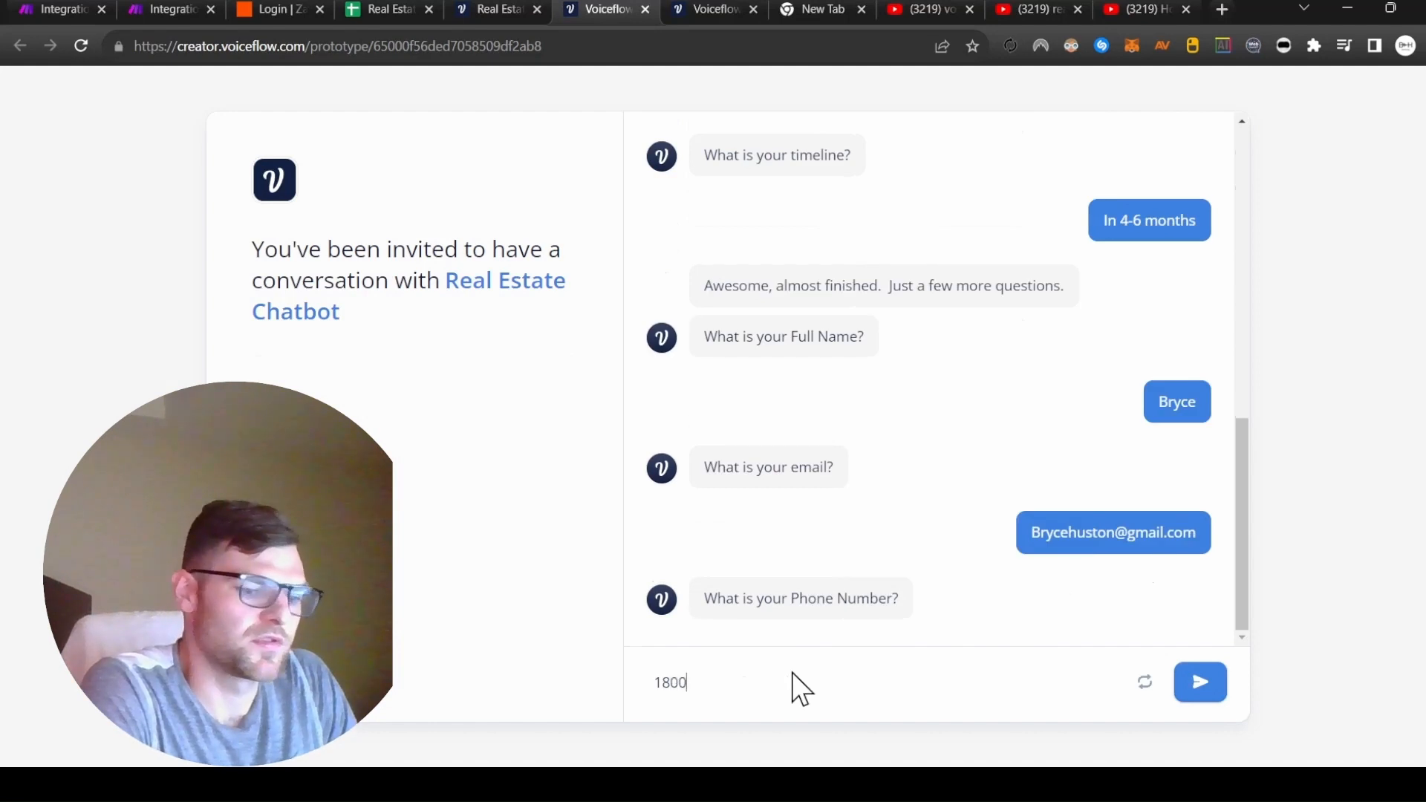
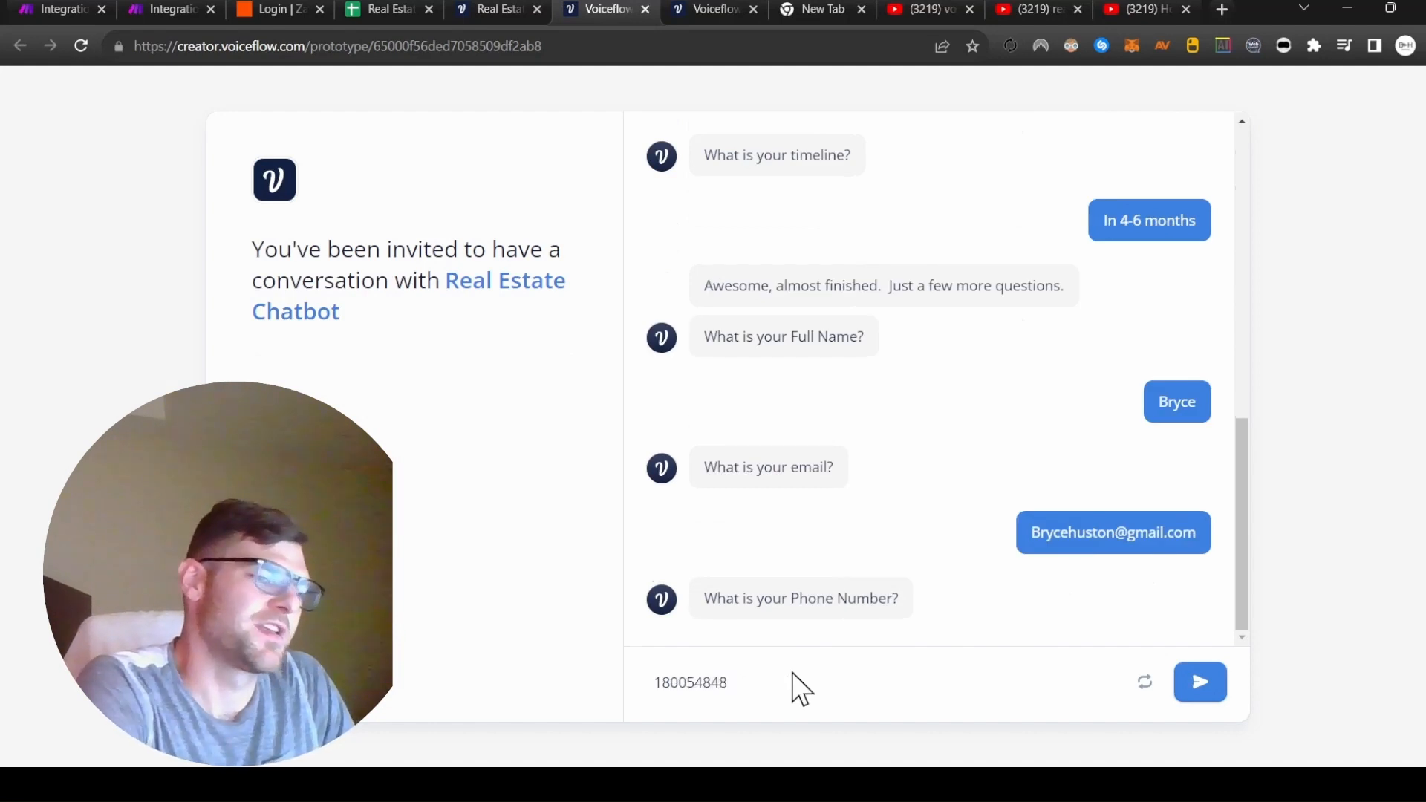
left_click(1209, 696)
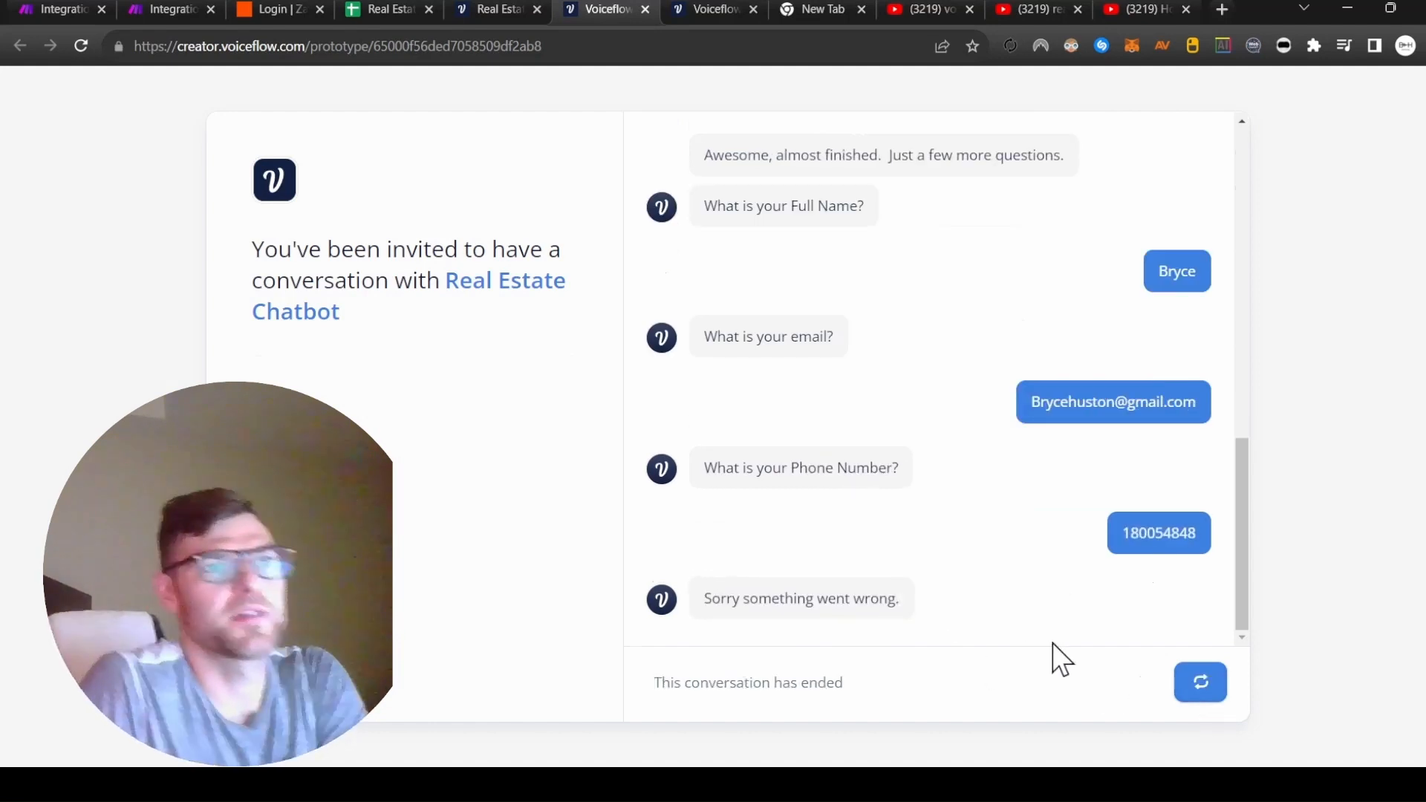
left_click(492, 11)
Save the Make scenario and restart the test chat choosing Property Inquiries and Buy.
left_click(426, 11)
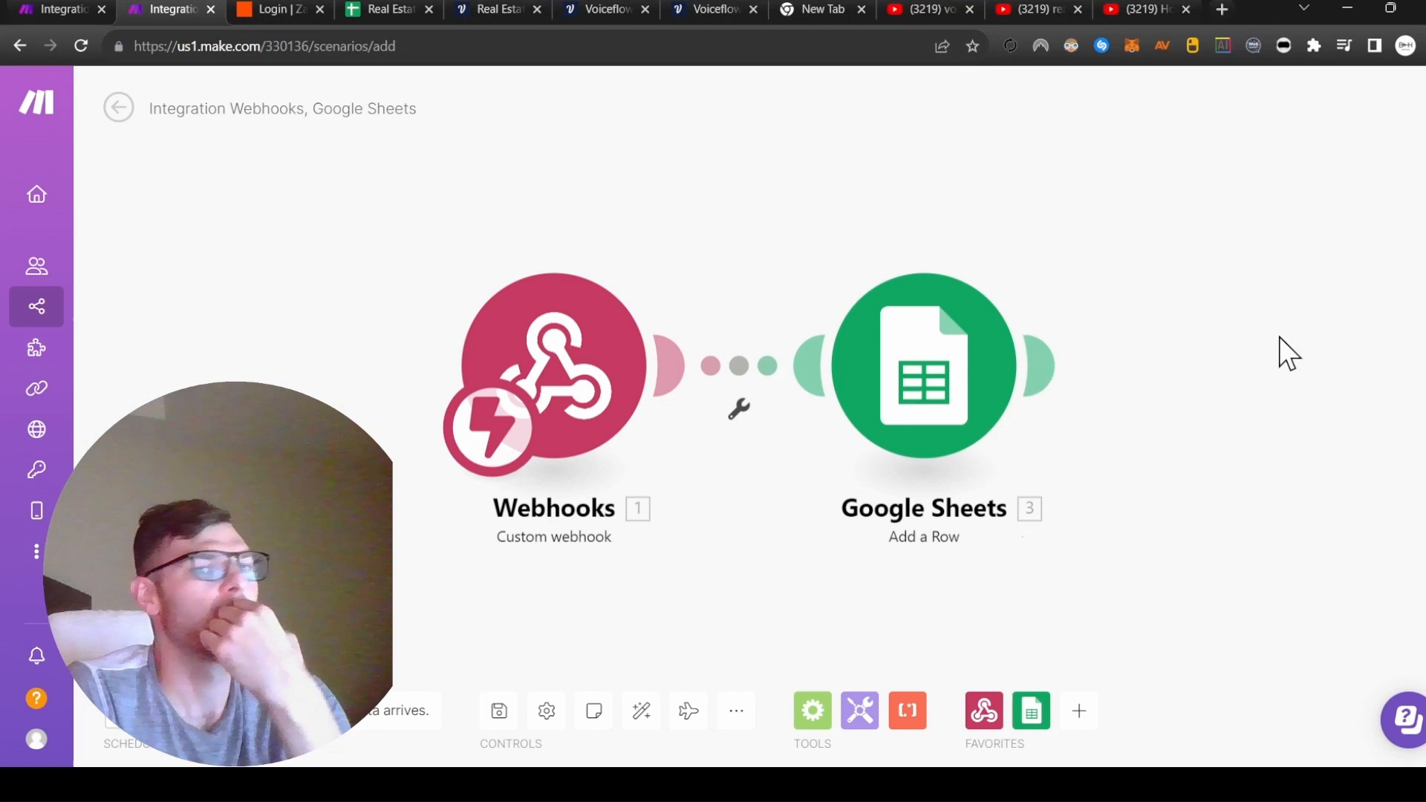
left_click(496, 713)
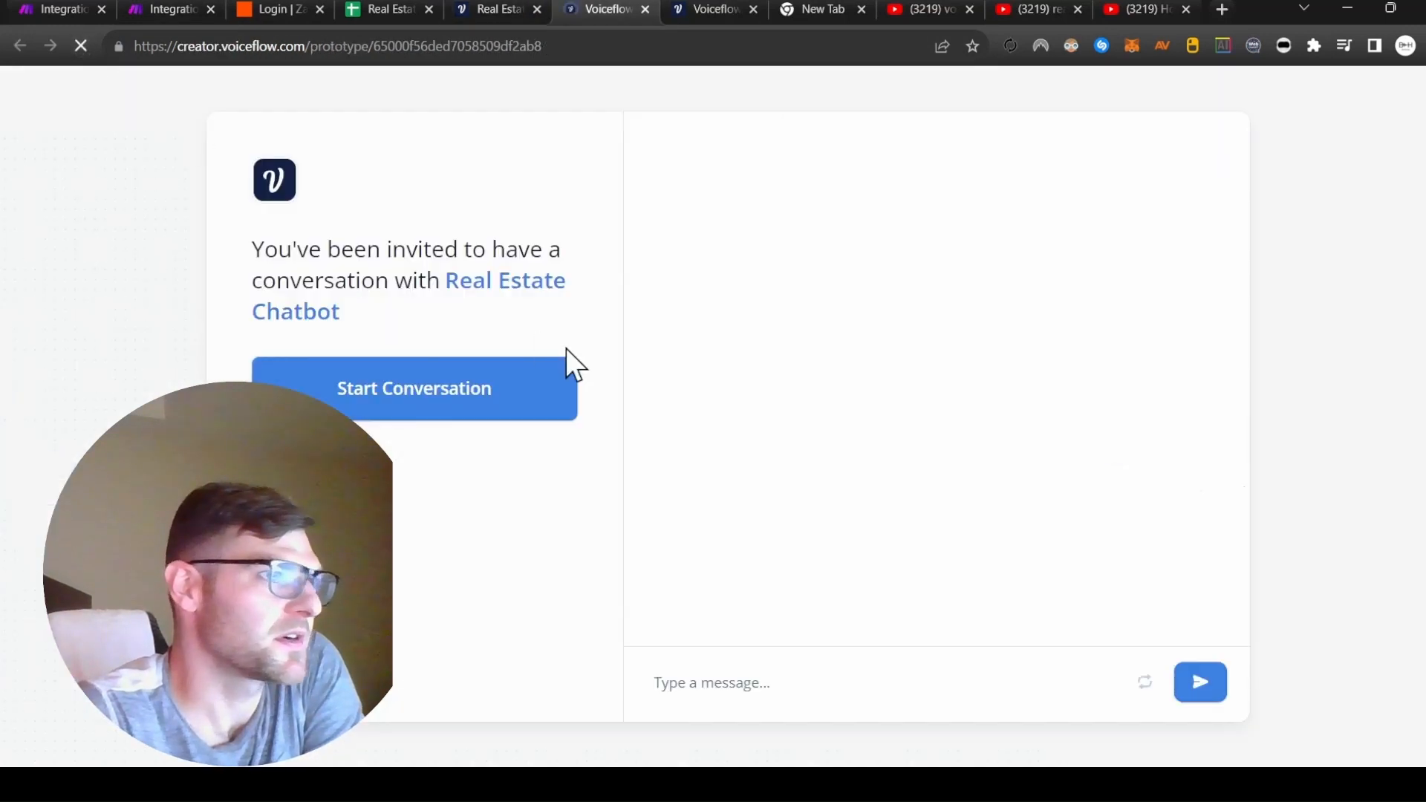
left_click(566, 360)
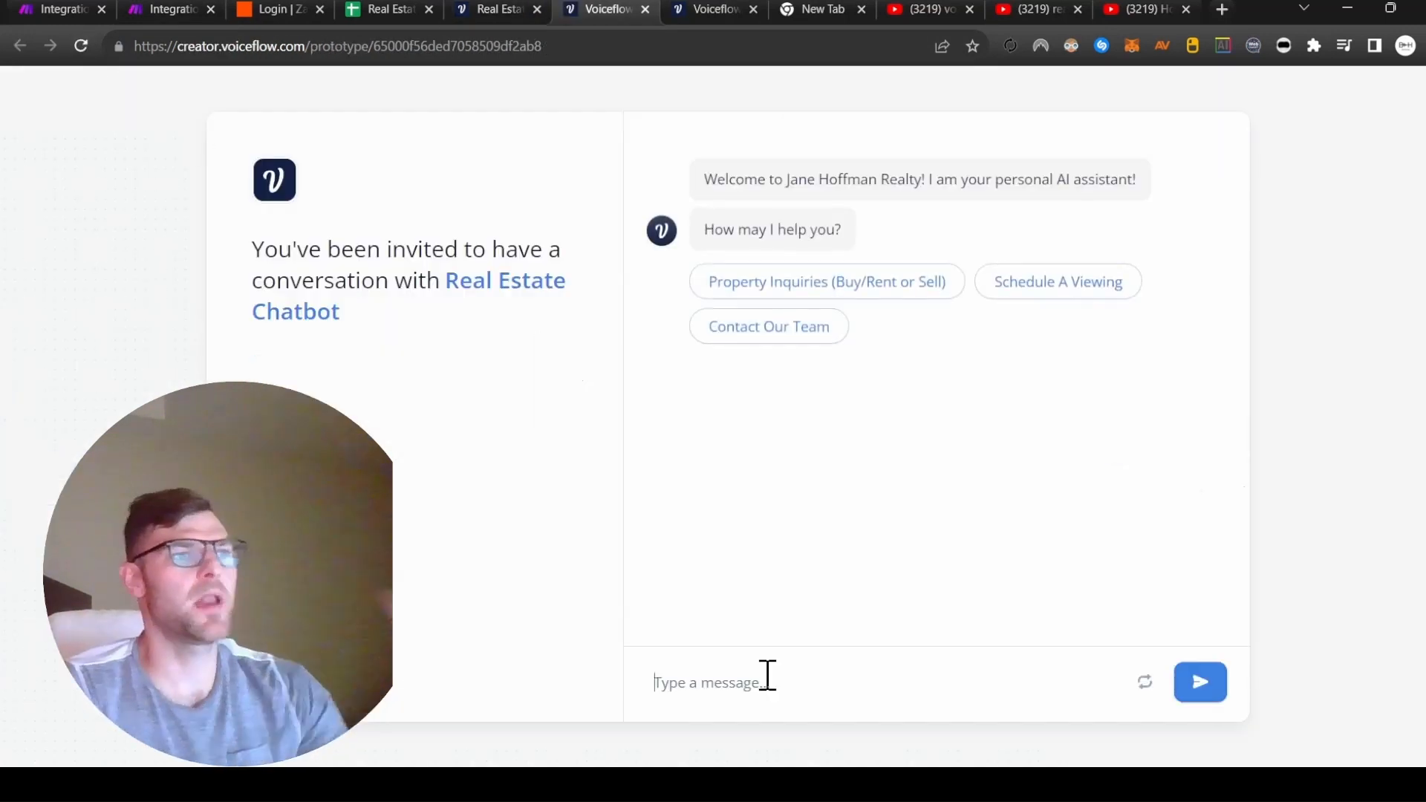
left_click(827, 281)
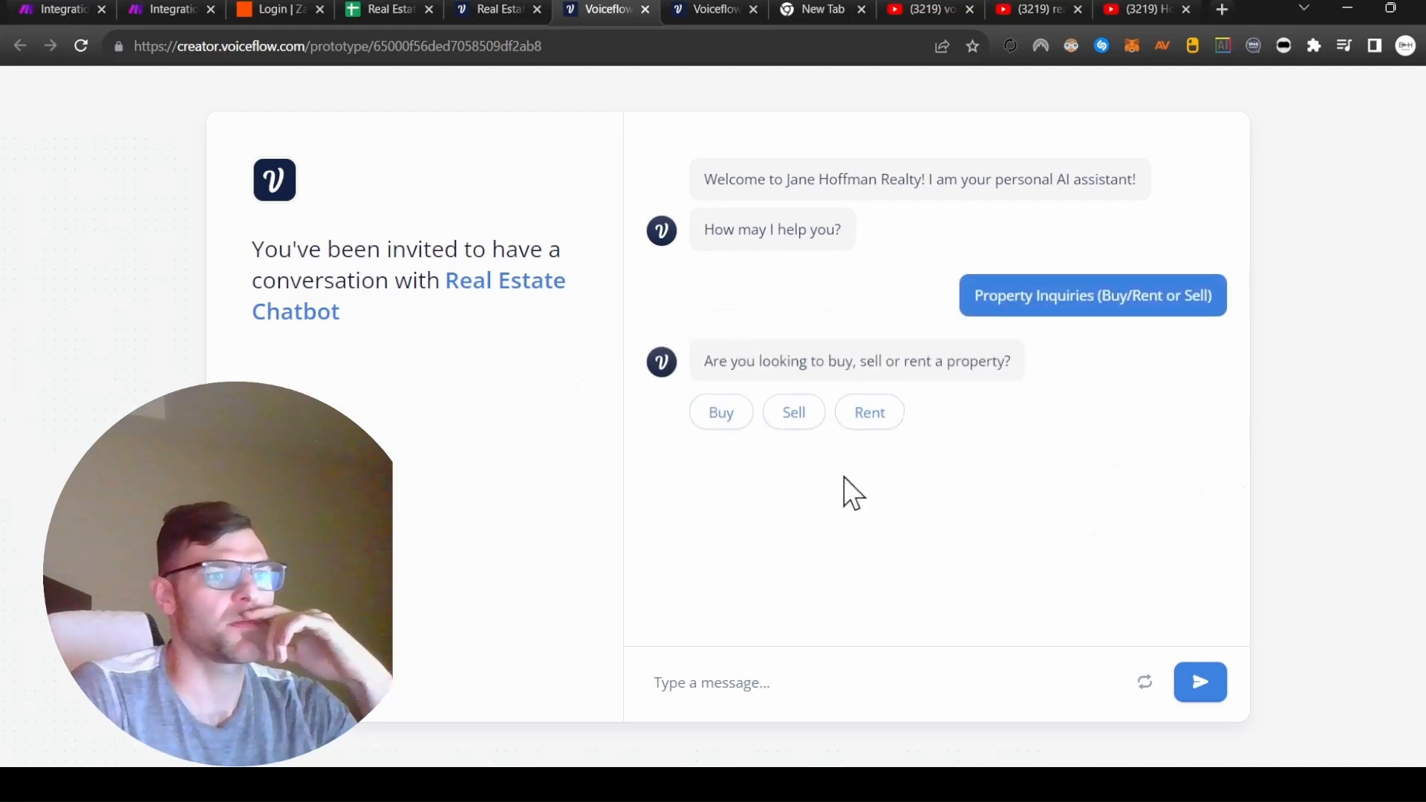
left_click(717, 413)
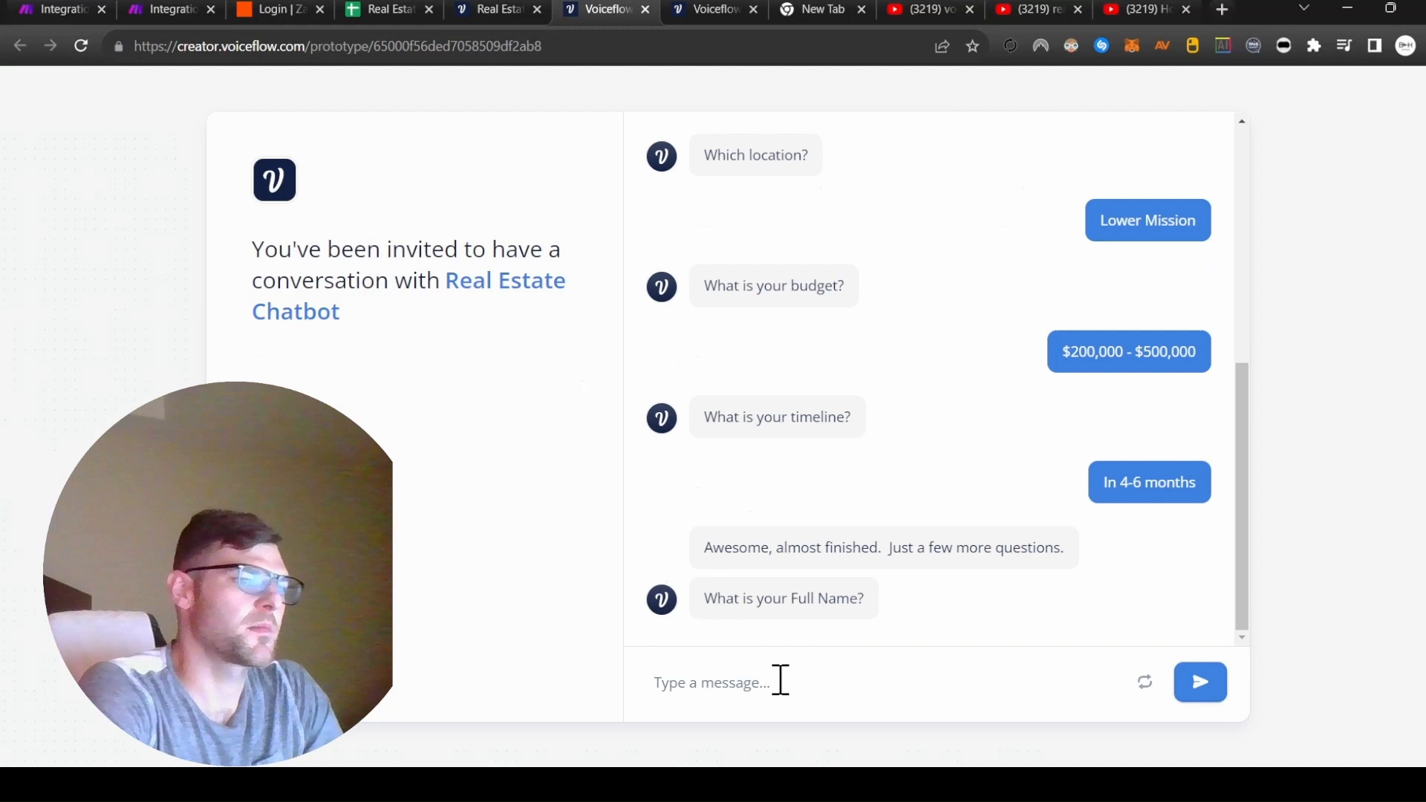
Enter the lead's full name, email and phone, then view the new row in the sheet.
left_click(780, 680)
type("Bryced")
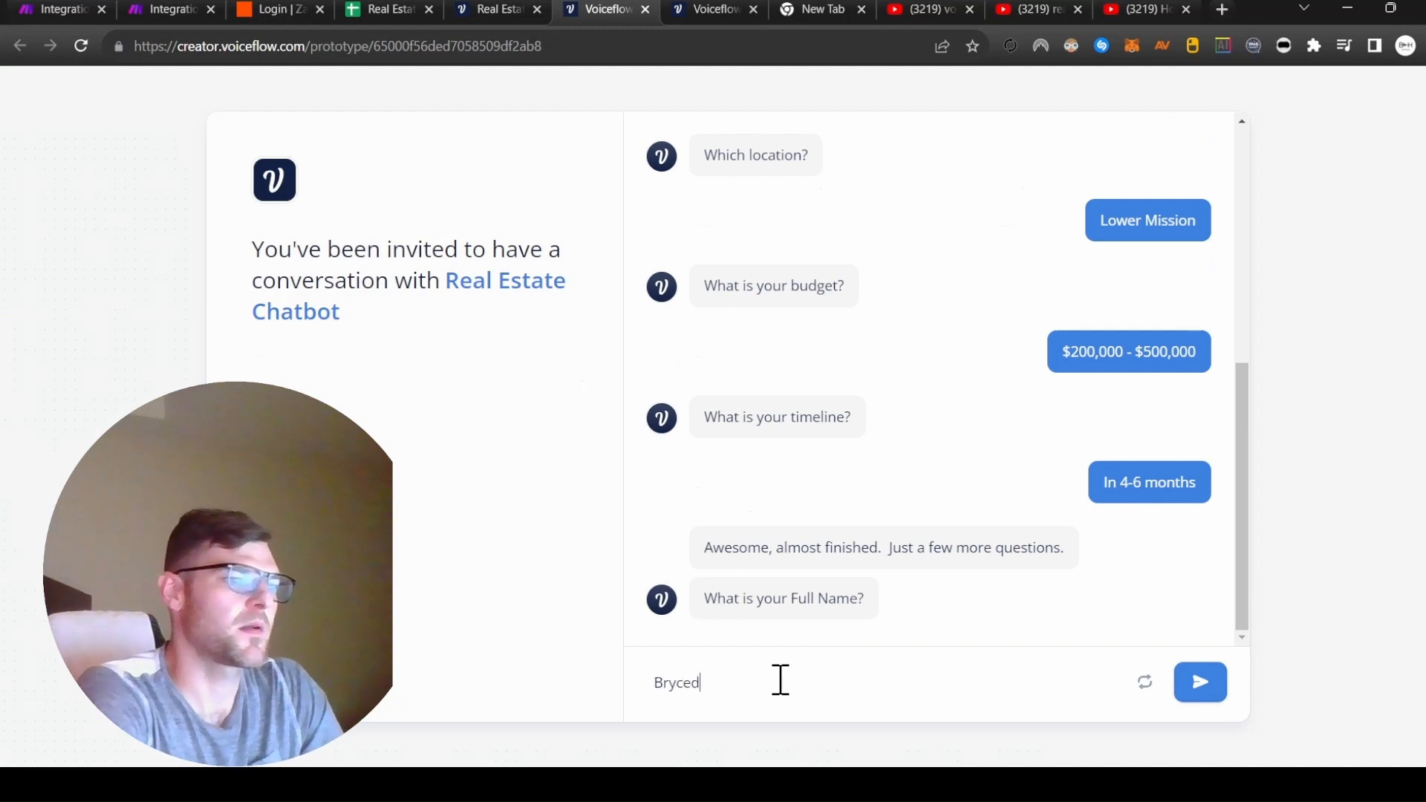
key("Return")
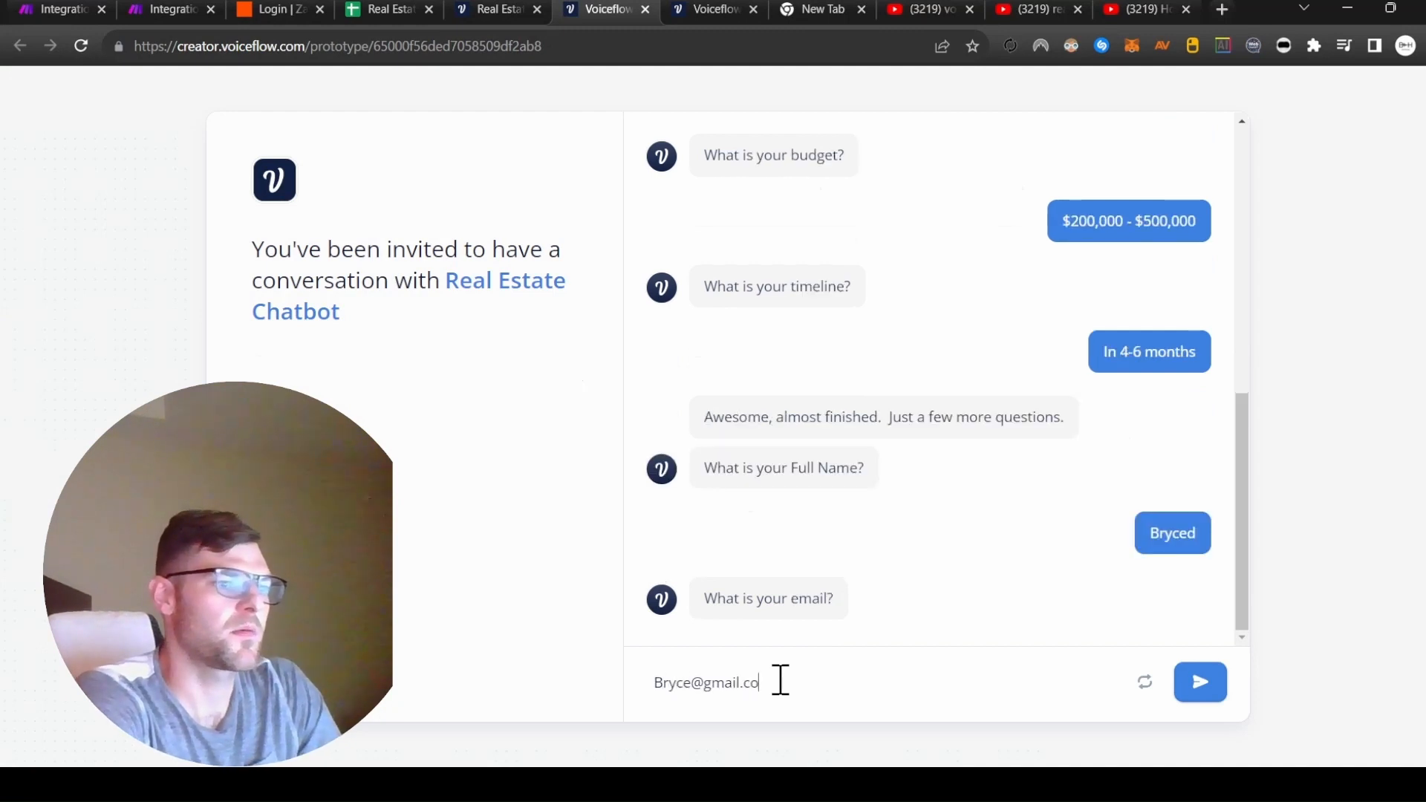
key("Return")
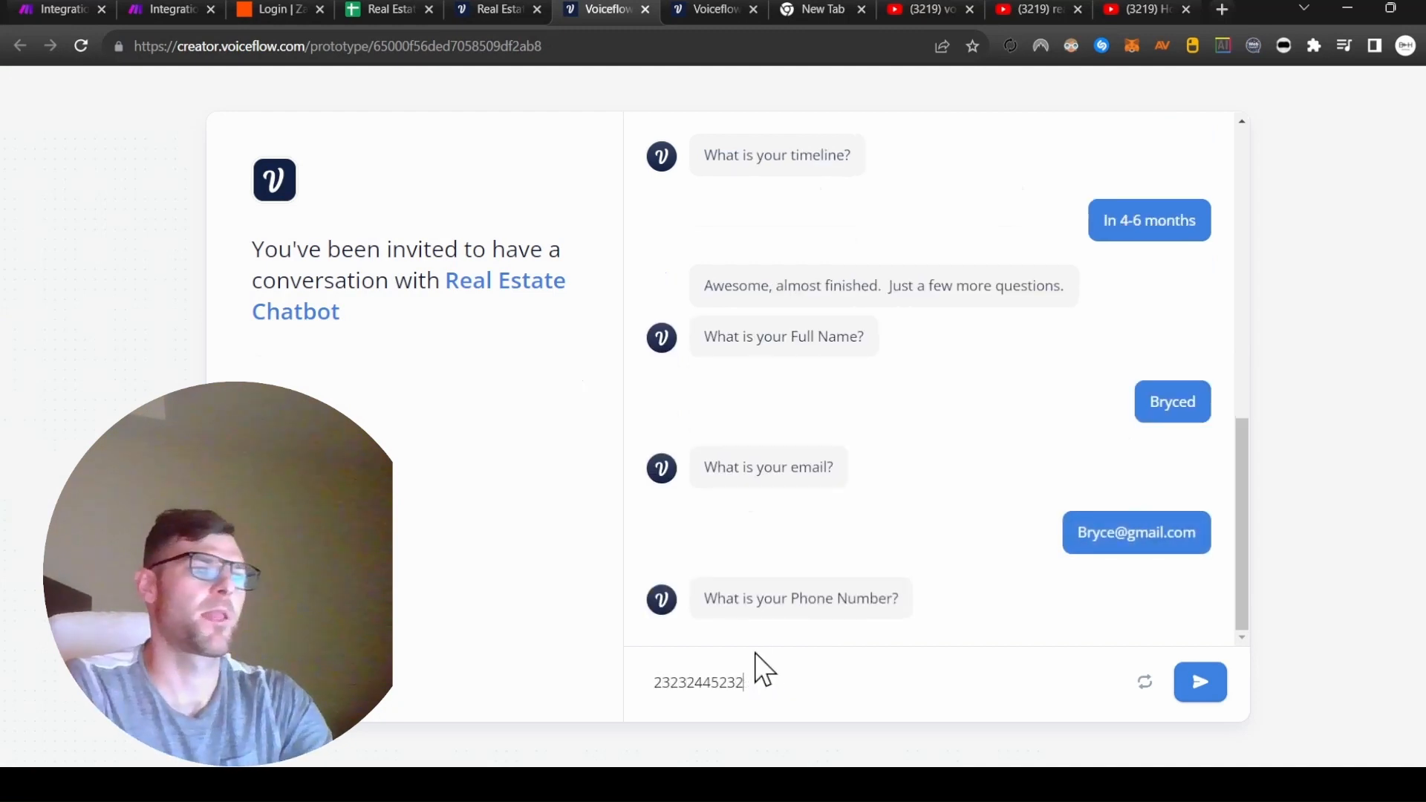
key("Return")
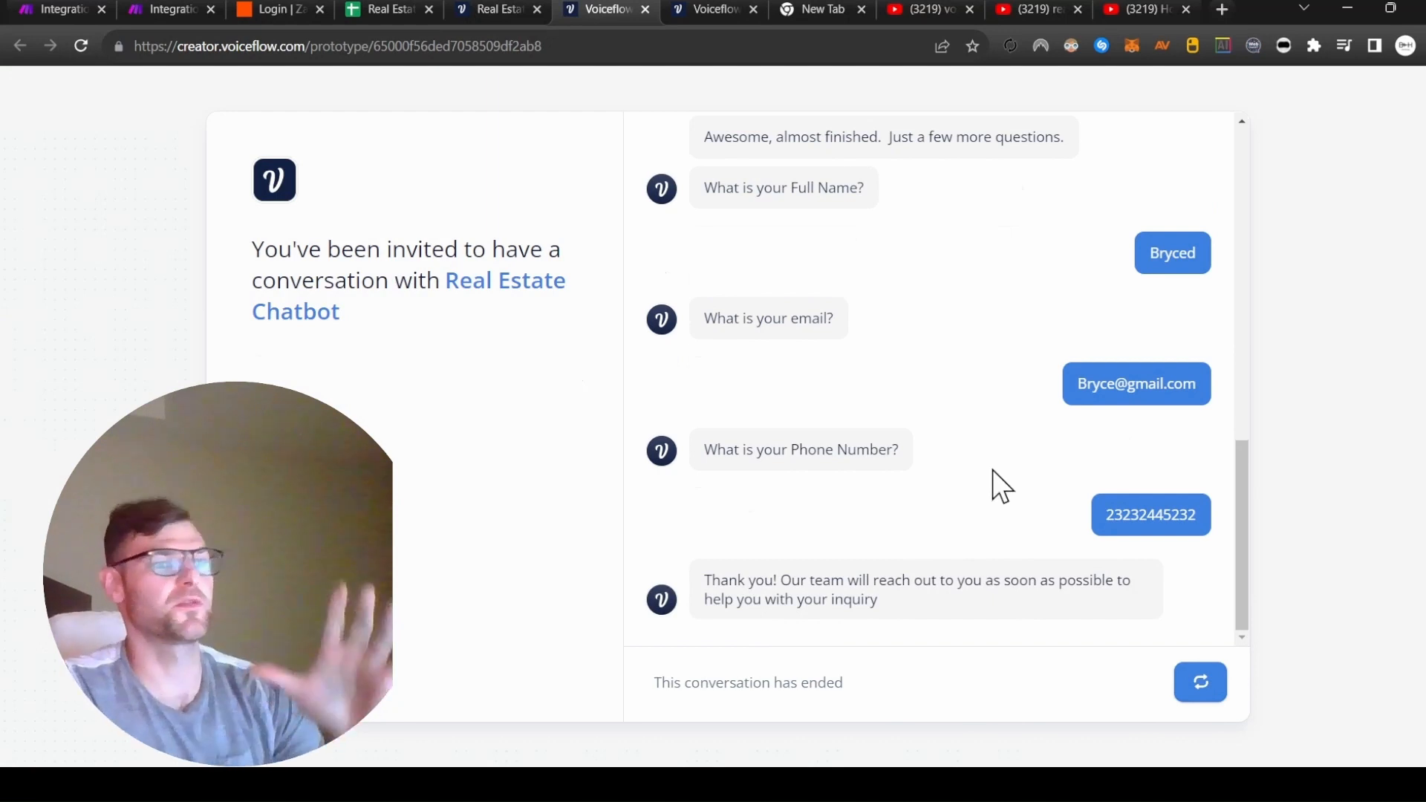
left_click(394, 9)
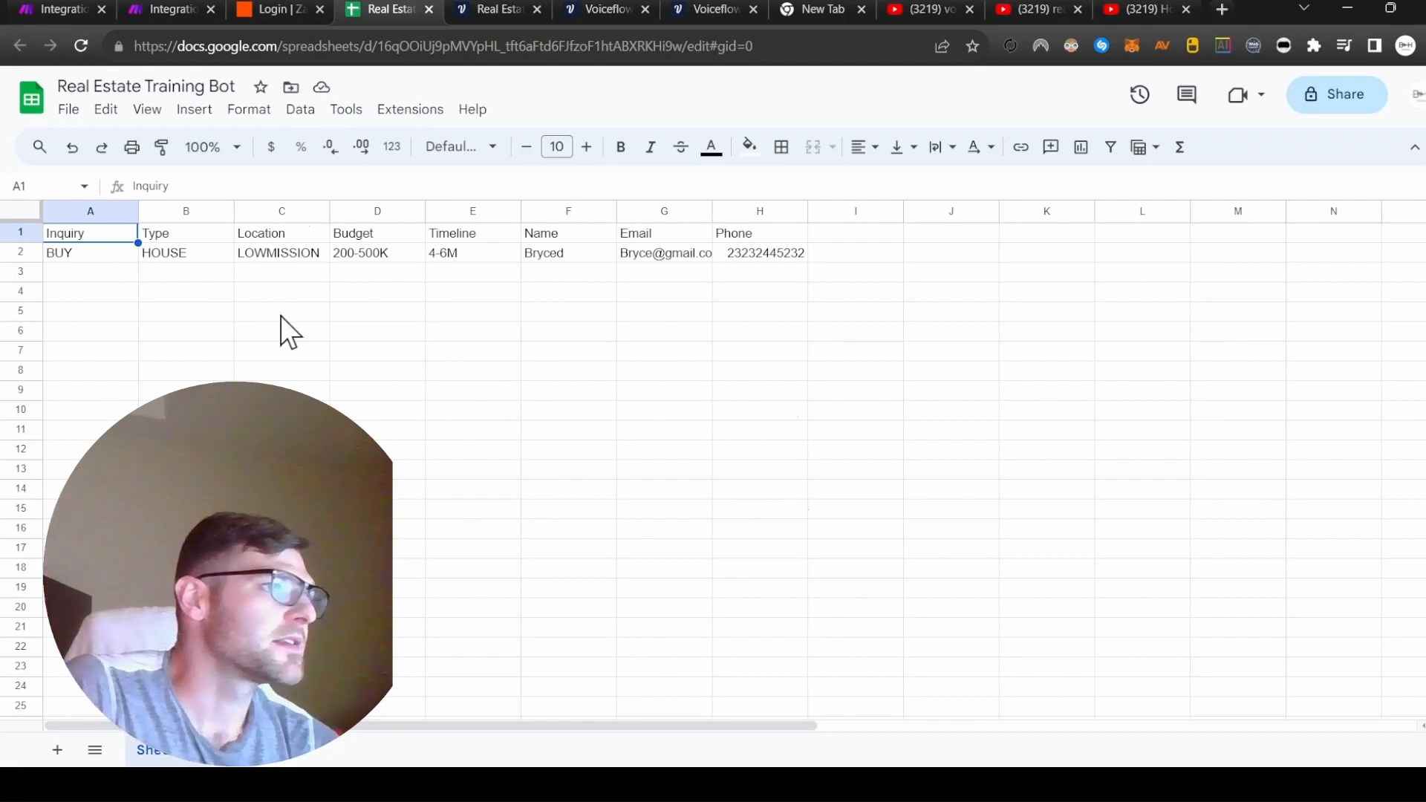
Switch to the Zapier Login browser tab after checking the BUY/HOUSE lead in row 2.
left_click(251, 13)
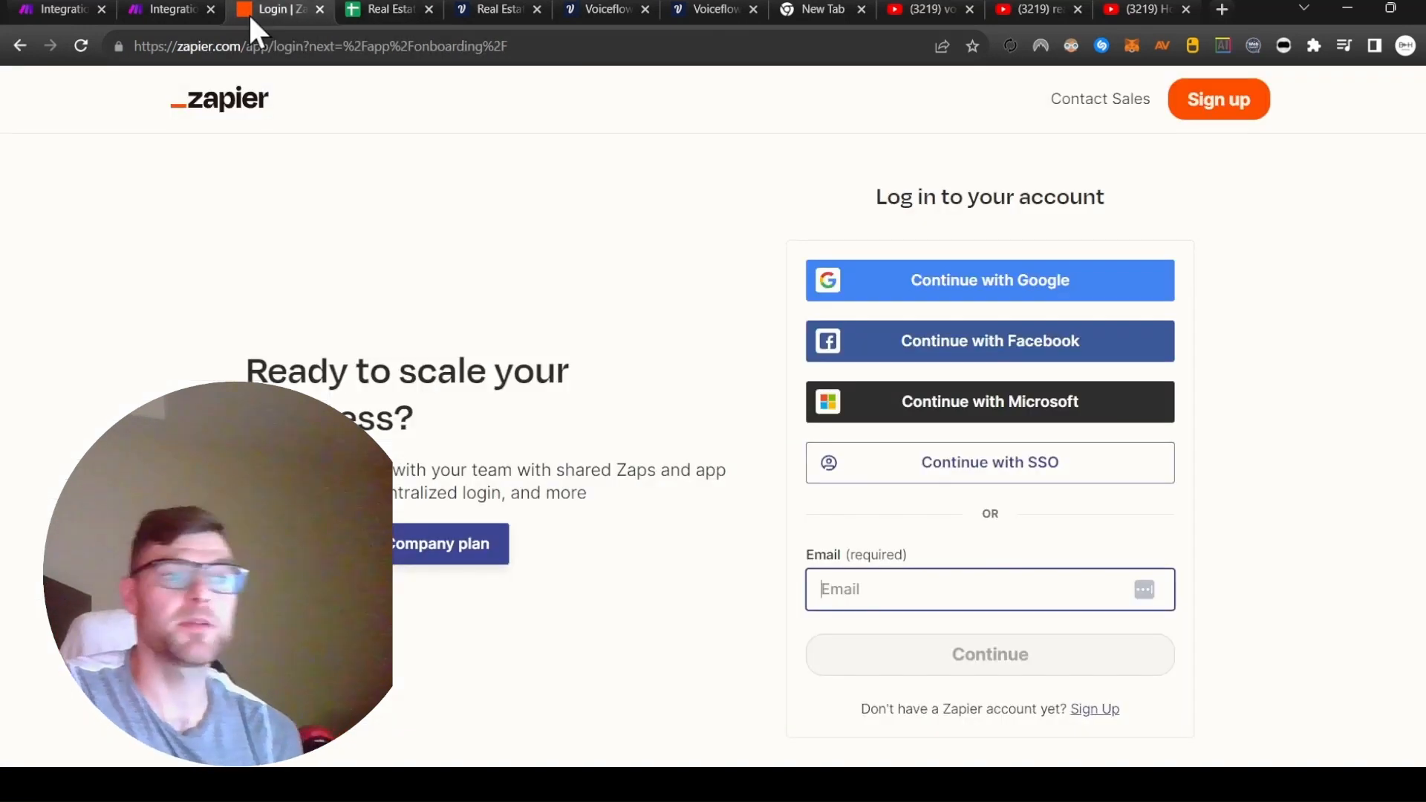